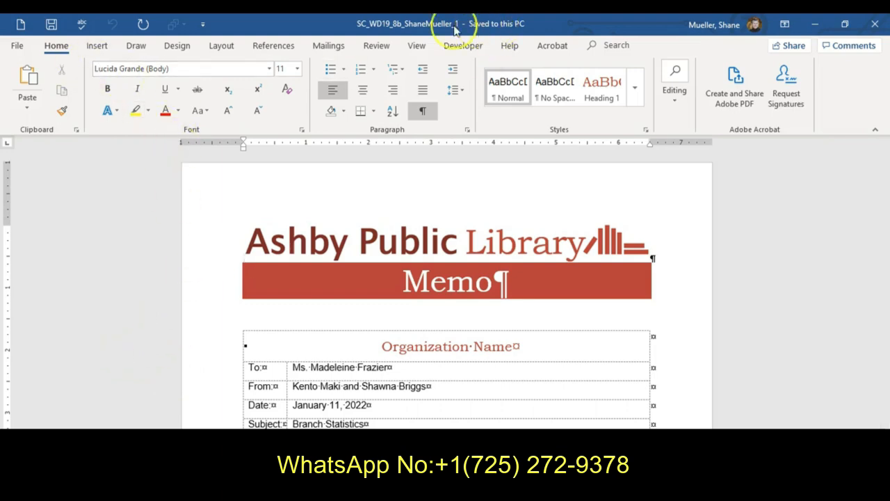
Save a copy of the memo in the Downloads folder, ending its file name in 2
{"action": "left_click", "coordinate": [17, 45]}
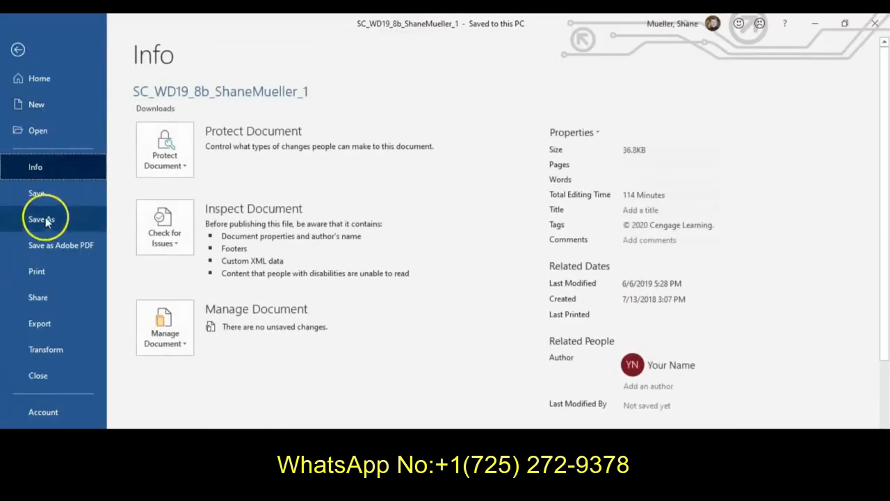
{"action": "left_click", "coordinate": [65, 221]}
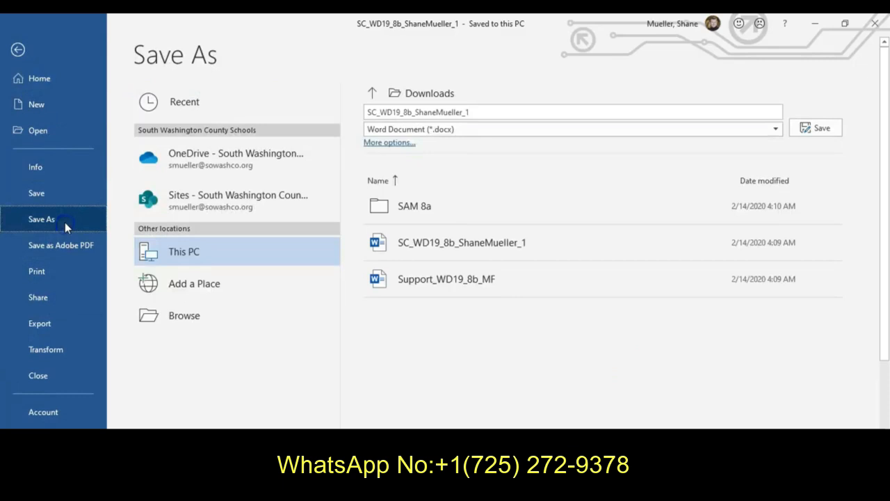
{"action": "left_click", "coordinate": [532, 116]}
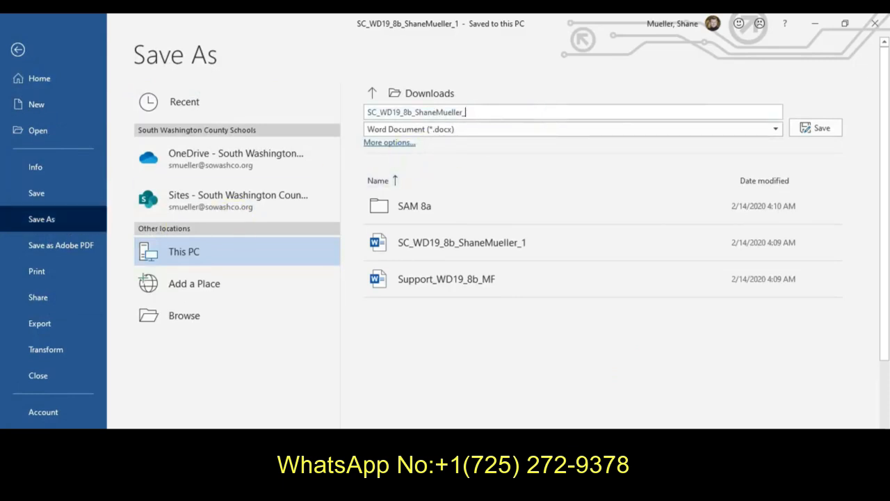
{"action": "type", "text": "2"}
{"action": "key", "text": "Return"}
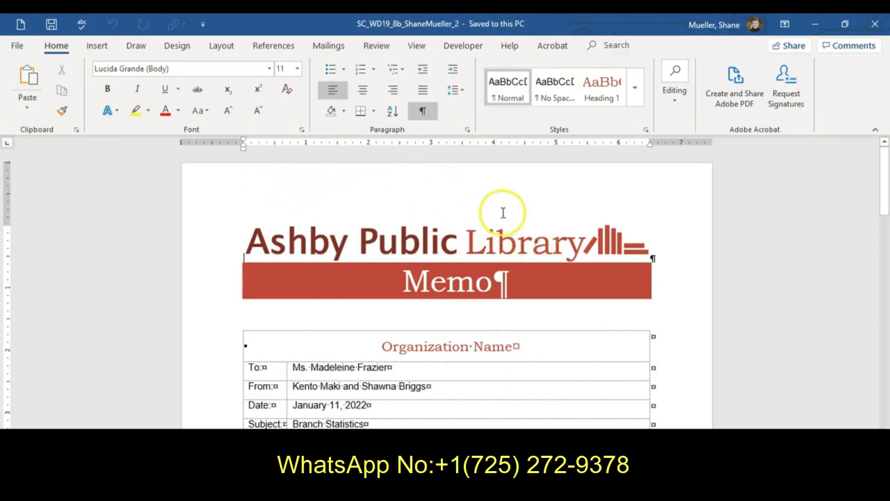
Start combining documents and choose the memo copy ending in _2 as the original document
{"action": "left_click", "coordinate": [377, 46]}
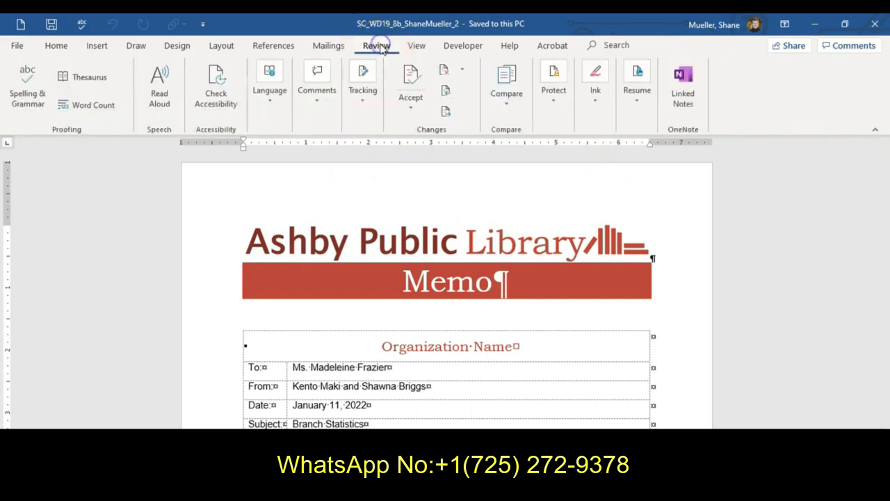
{"action": "left_click", "coordinate": [512, 113]}
{"action": "left_click", "coordinate": [539, 172]}
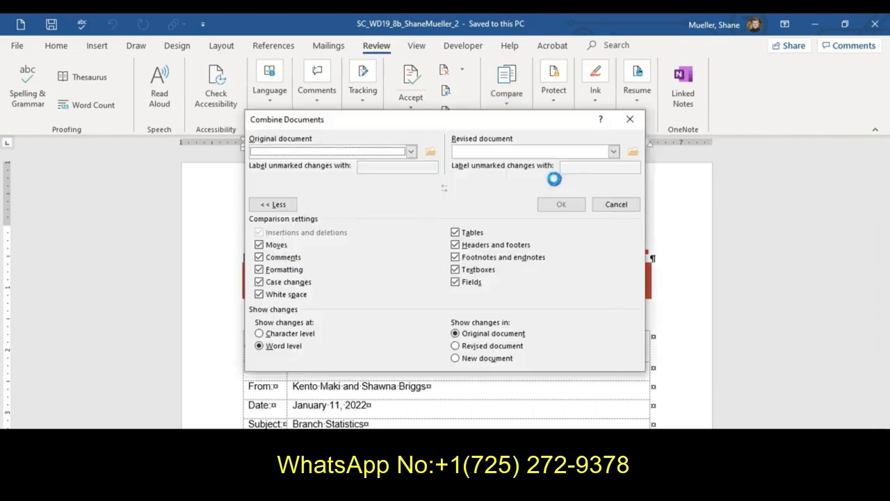
{"action": "left_click", "coordinate": [430, 153]}
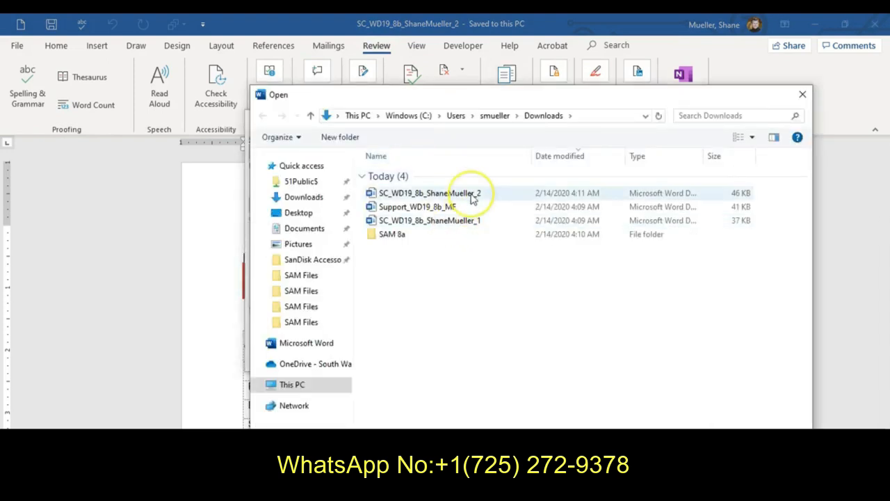
{"action": "left_click", "coordinate": [472, 198]}
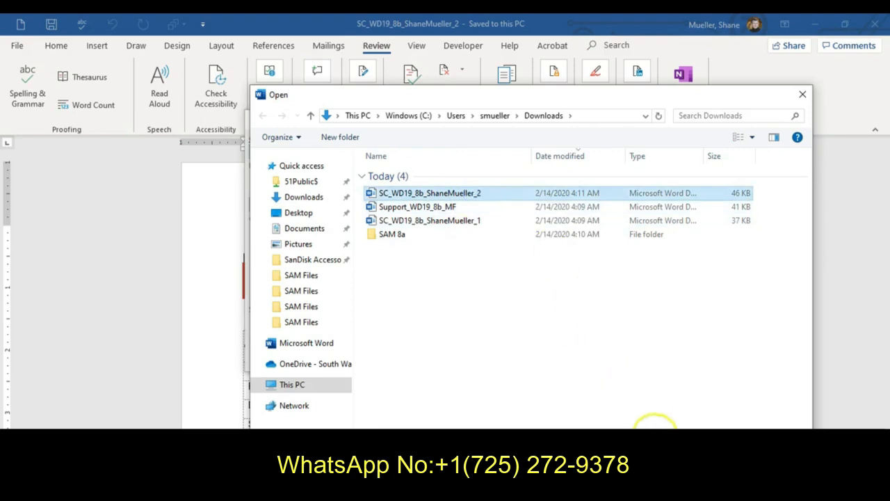
{"action": "left_click", "coordinate": [701, 465]}
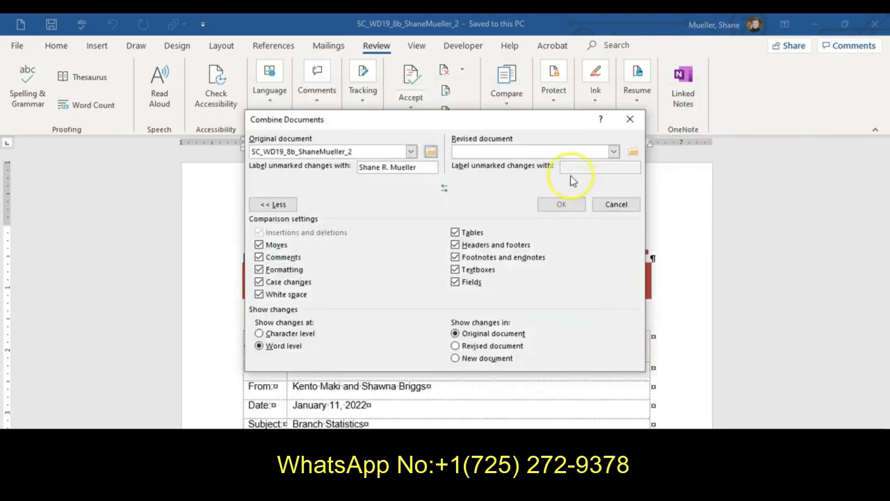
Choose Support_WD19_8b_MF as the revised document and merge it into the original document, keeping the formatting changes from your document
{"action": "left_click", "coordinate": [633, 153]}
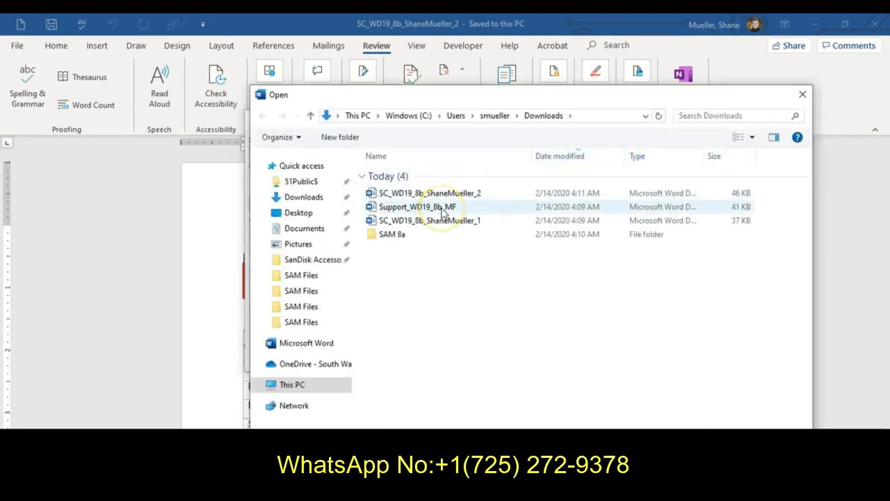
{"action": "left_click", "coordinate": [442, 209]}
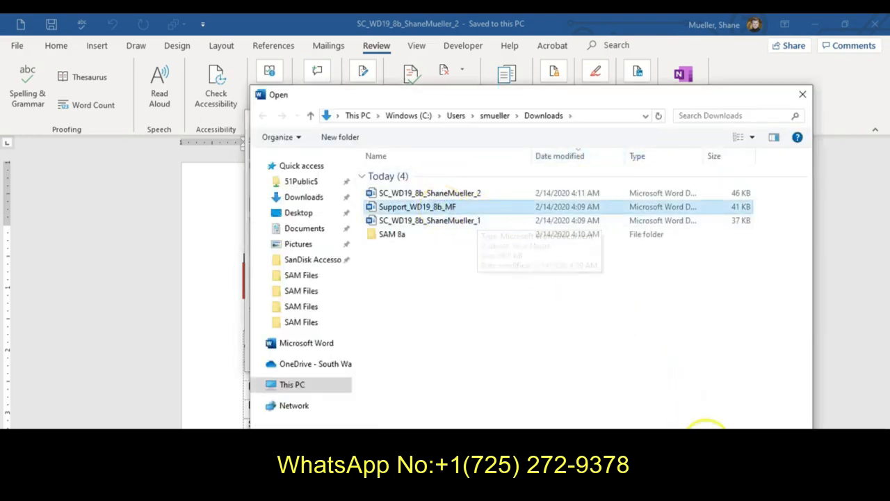
{"action": "left_click", "coordinate": [706, 465]}
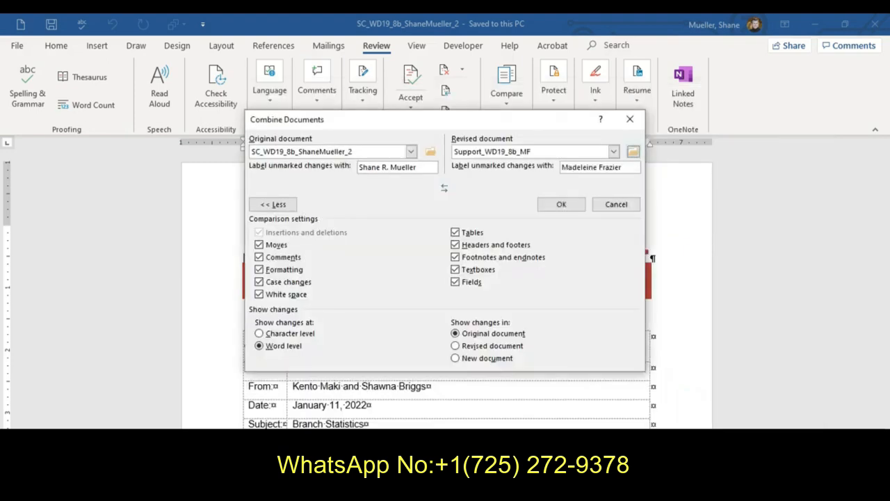
{"action": "left_click", "coordinate": [272, 204]}
{"action": "left_click", "coordinate": [285, 205]}
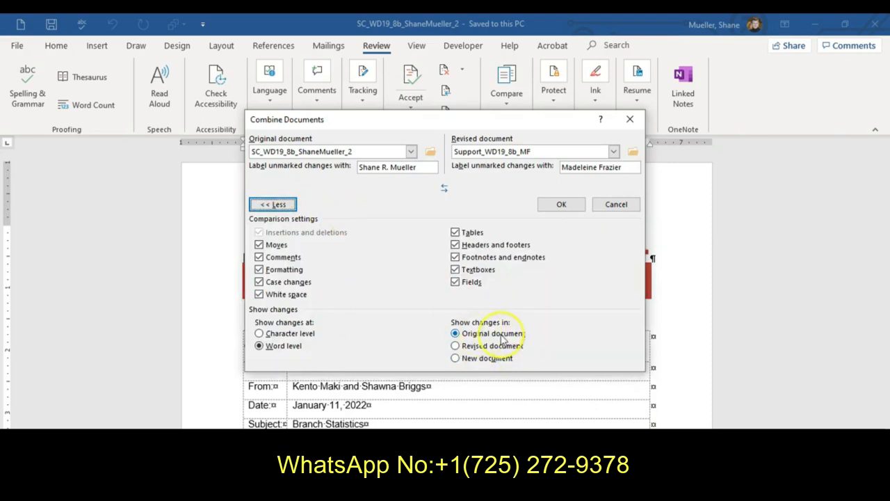
{"action": "left_click", "coordinate": [569, 209]}
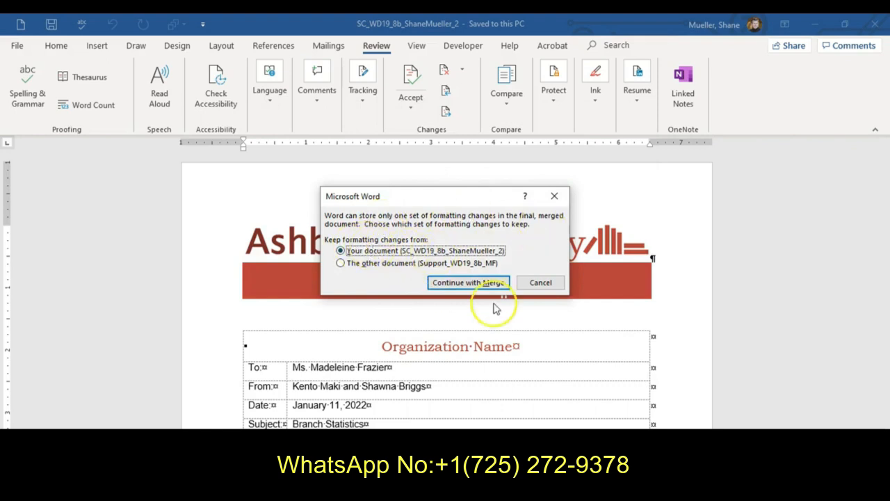
{"action": "left_click", "coordinate": [481, 282]}
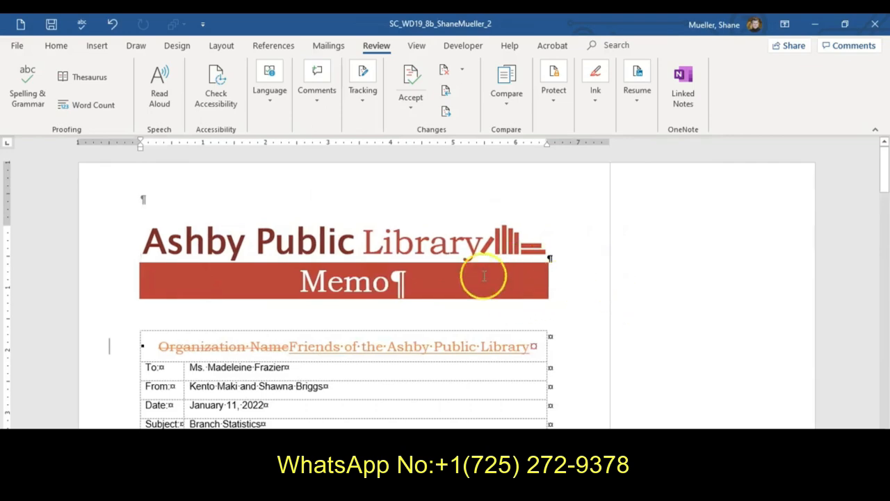
Look through the merged memo's tracked changes and accept the deletion of "Organization Name" in the heading table
{"action": "scroll", "coordinate": [606, 274], "scroll_direction": "down", "scroll_amount": 5}
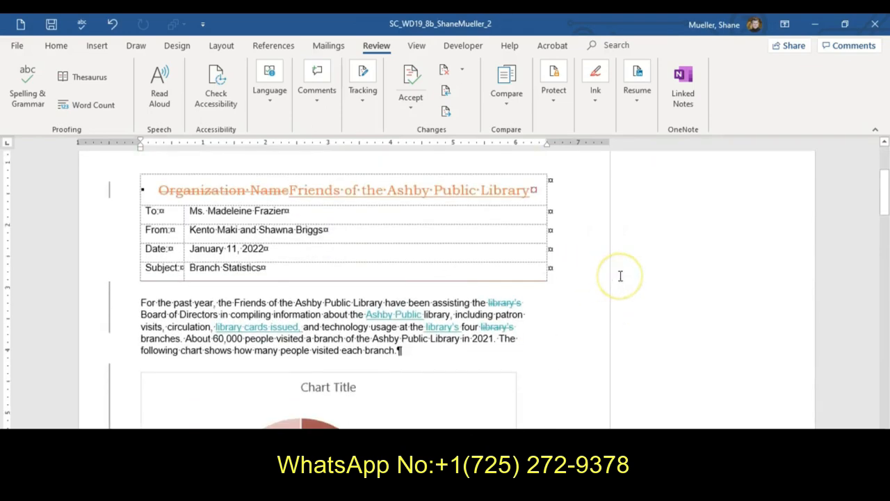
{"action": "scroll", "coordinate": [620, 278], "scroll_direction": "down", "scroll_amount": 3}
{"action": "scroll", "coordinate": [620, 280], "scroll_direction": "up", "scroll_amount": 3}
{"action": "scroll", "coordinate": [620, 280], "scroll_direction": "down", "scroll_amount": 6}
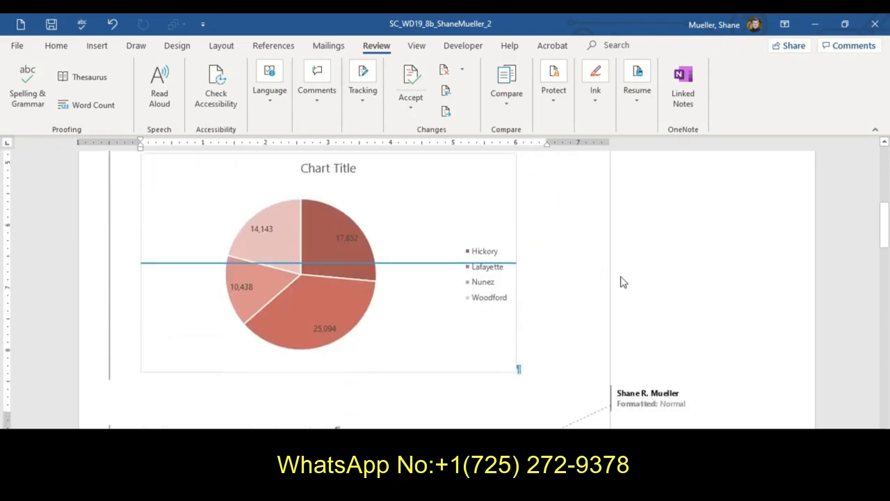
{"action": "scroll", "coordinate": [623, 282], "scroll_direction": "up", "scroll_amount": 9}
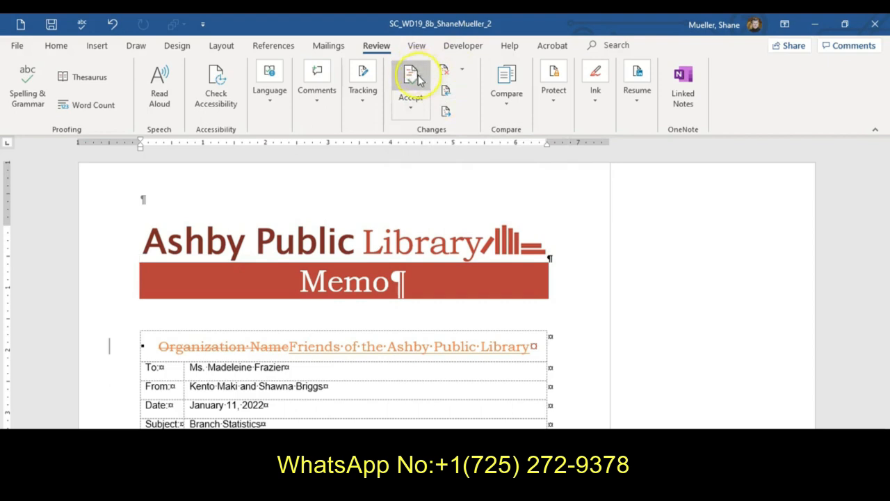
{"action": "left_click", "coordinate": [417, 80]}
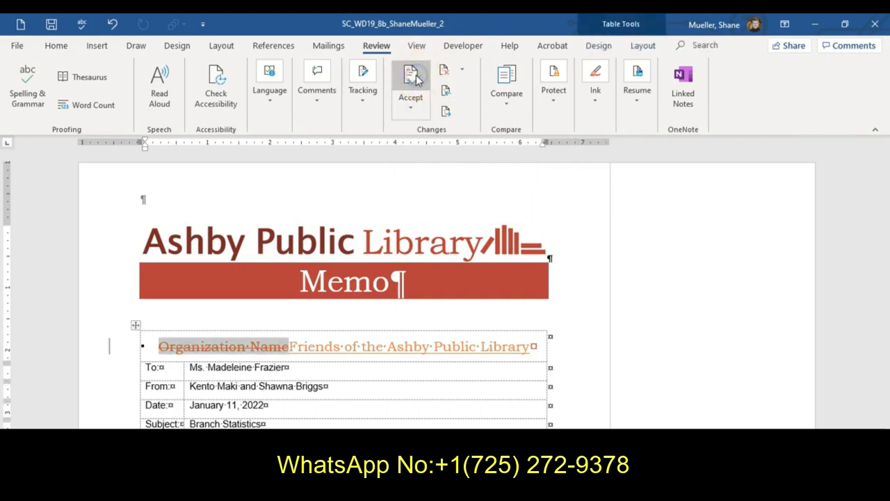
{"action": "left_click", "coordinate": [417, 90]}
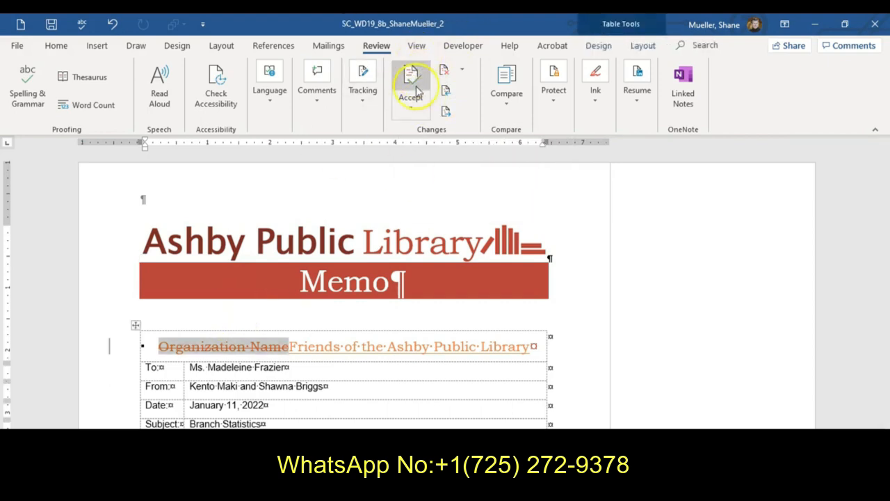
{"action": "left_click", "coordinate": [414, 80]}
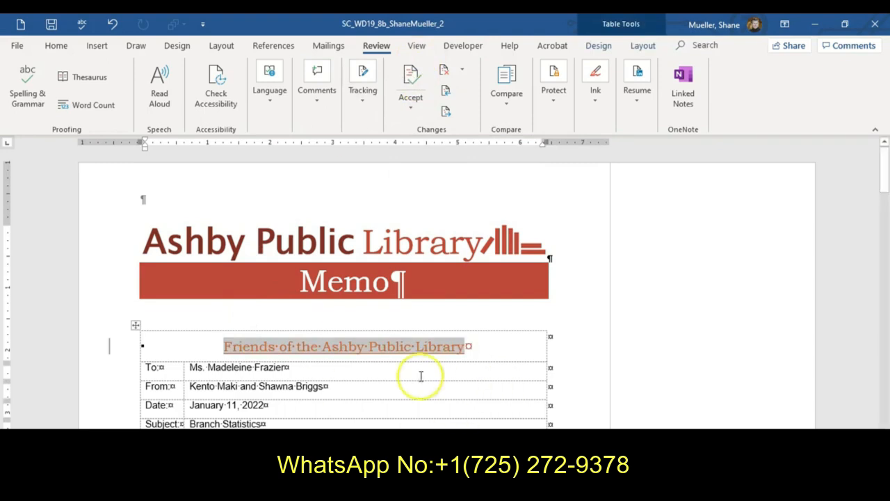
Accept the inserted heading "Friends of the Ashby Public Library" in the memo's table
{"action": "mouse_move", "coordinate": [407, 357]}
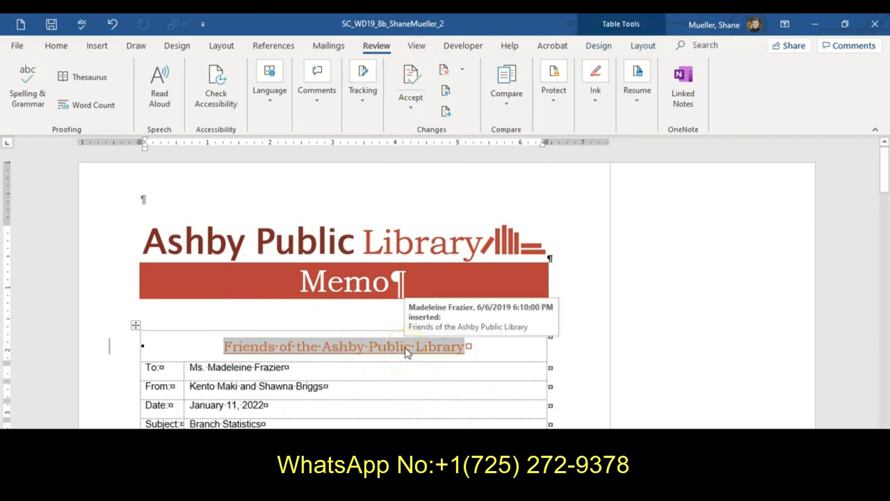
{"action": "left_click", "coordinate": [449, 357]}
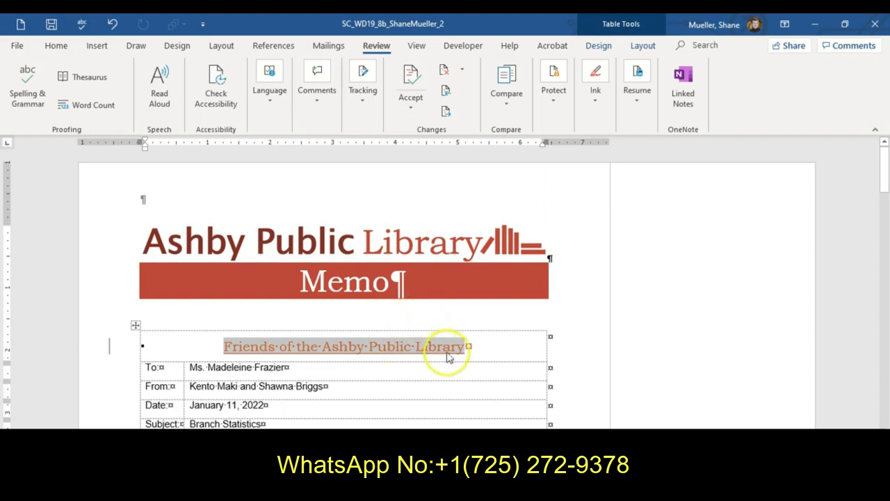
{"action": "mouse_move", "coordinate": [450, 352]}
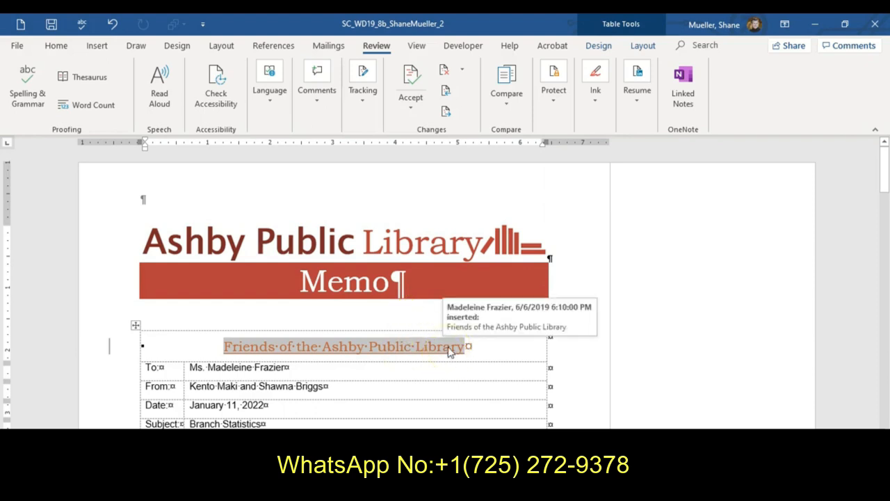
{"action": "left_click", "coordinate": [453, 351]}
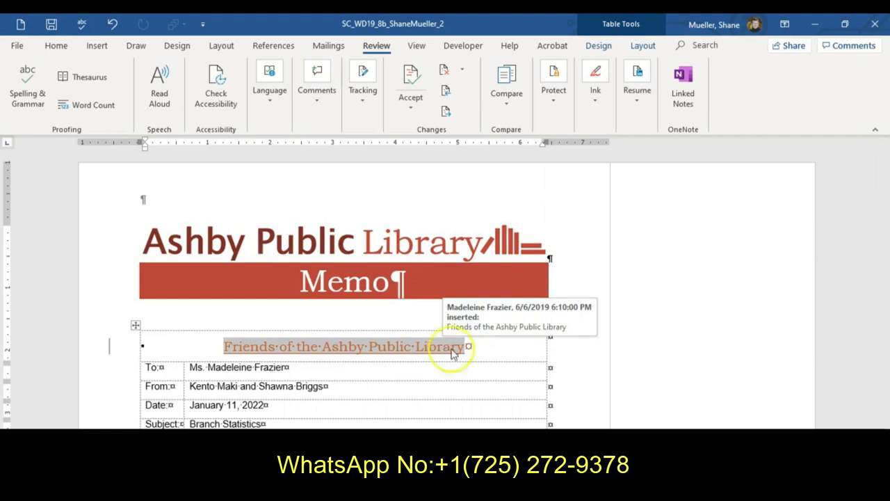
{"action": "scroll", "coordinate": [459, 358], "scroll_direction": "down", "scroll_amount": 2}
{"action": "scroll", "coordinate": [459, 357], "scroll_direction": "down", "scroll_amount": 1}
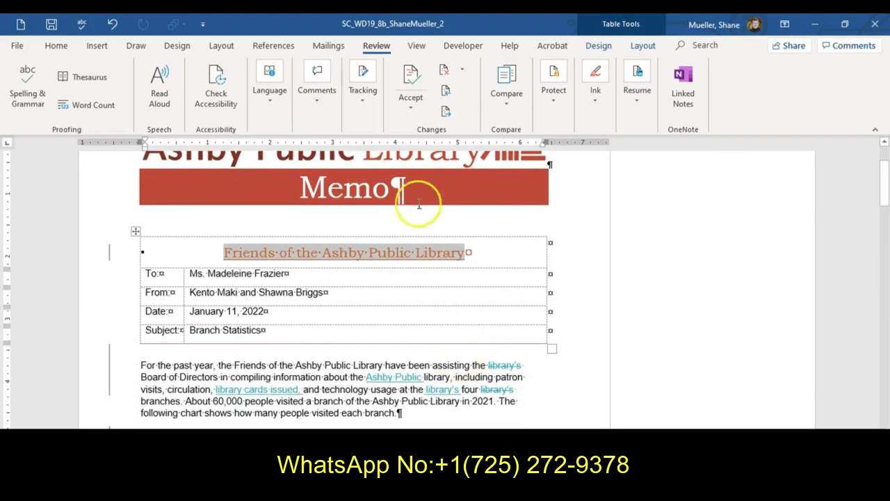
{"action": "left_click", "coordinate": [413, 75]}
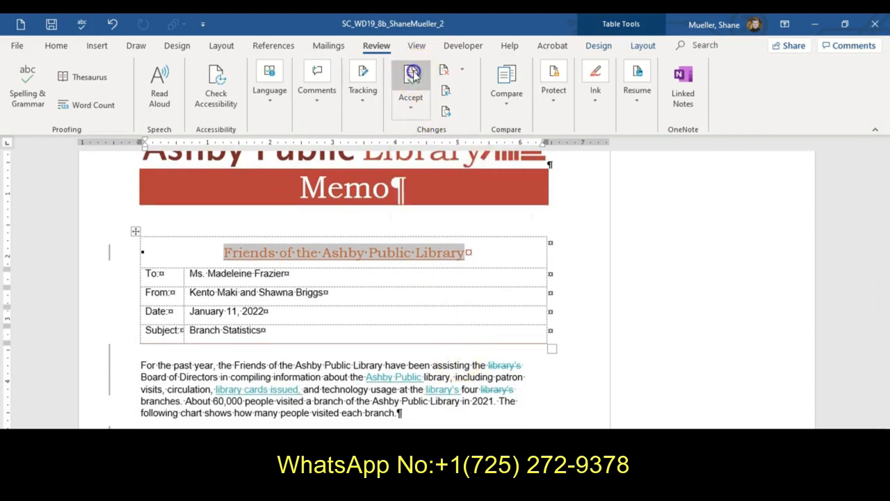
Accept the deletion of "library's" before "Board of Directors" and reject the insertion of "Ashby Public" in the first paragraph
{"action": "left_click", "coordinate": [525, 366]}
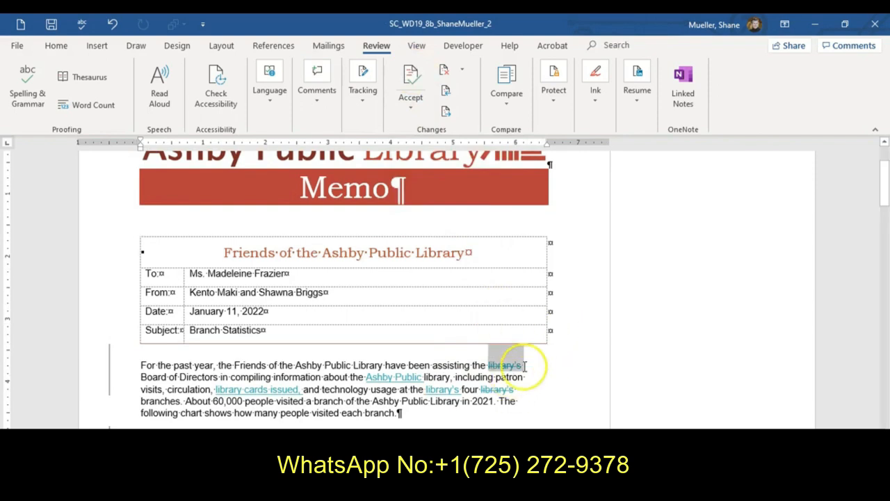
{"action": "left_click", "coordinate": [412, 78]}
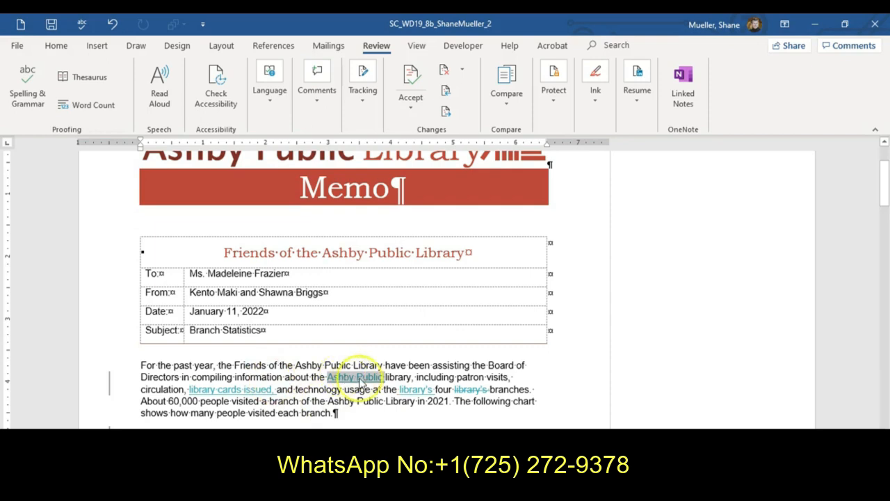
{"action": "left_click", "coordinate": [445, 71]}
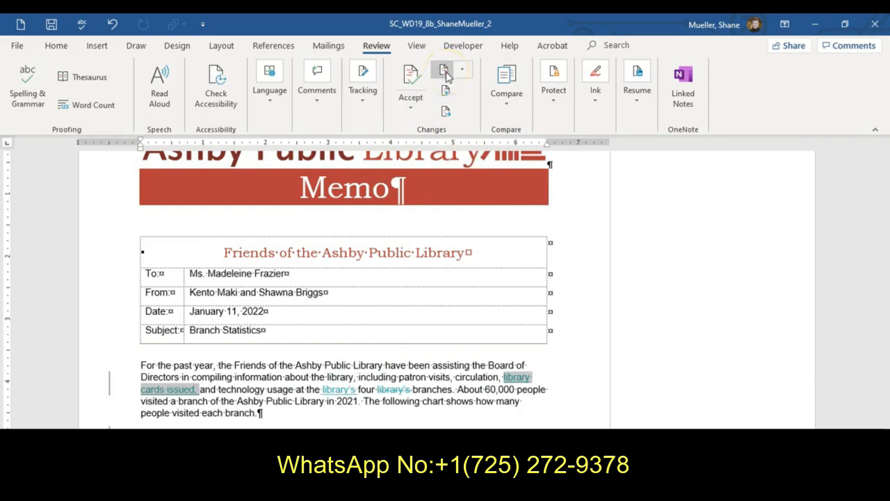
Accept all remaining tracked changes in the memo and stop tracking, and check the tracking options
{"action": "left_click", "coordinate": [417, 118]}
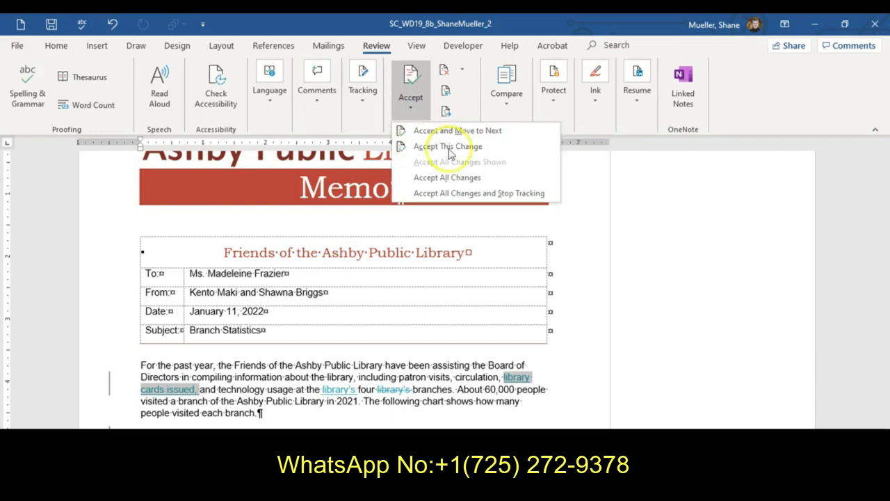
{"action": "left_click", "coordinate": [518, 195]}
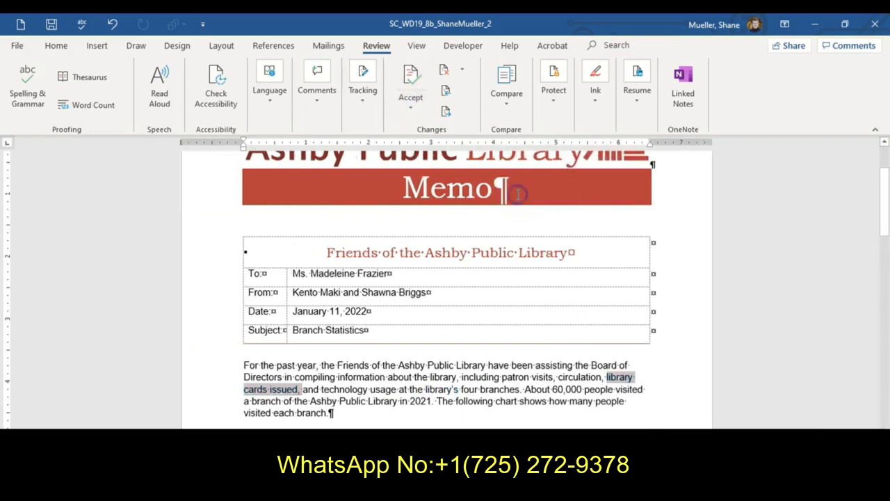
{"action": "left_click", "coordinate": [364, 101]}
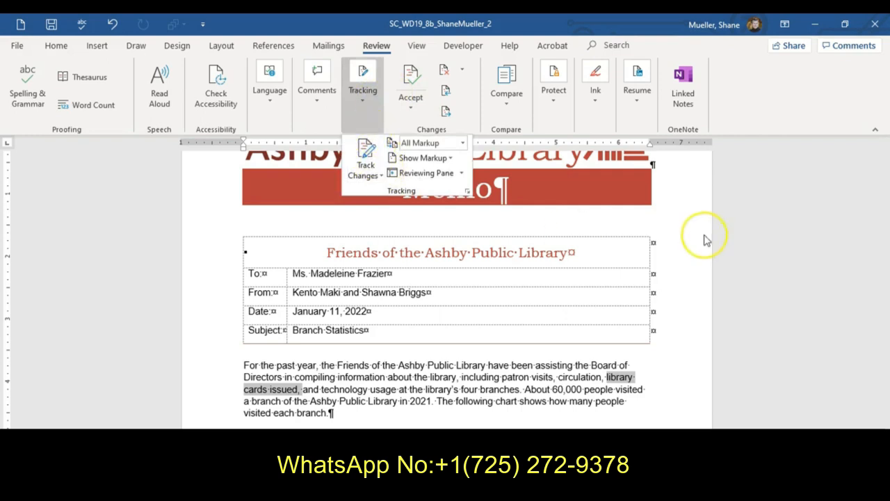
{"action": "left_click", "coordinate": [694, 288]}
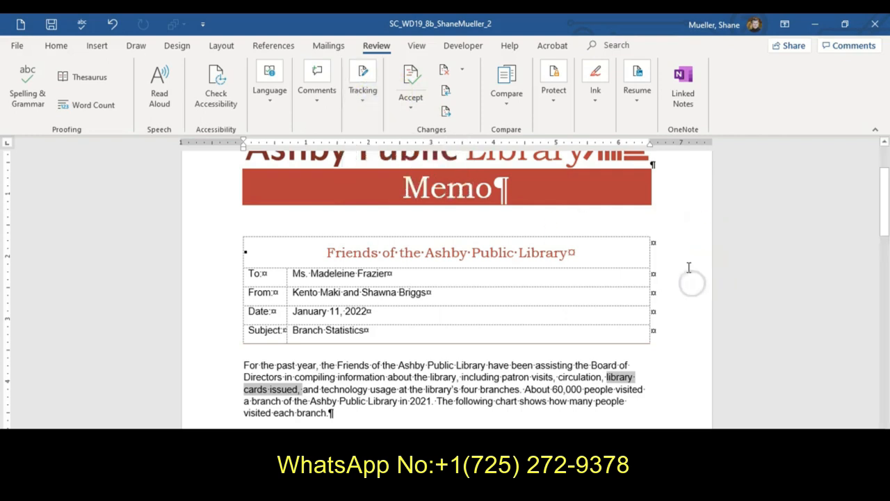
{"action": "left_click", "coordinate": [513, 395]}
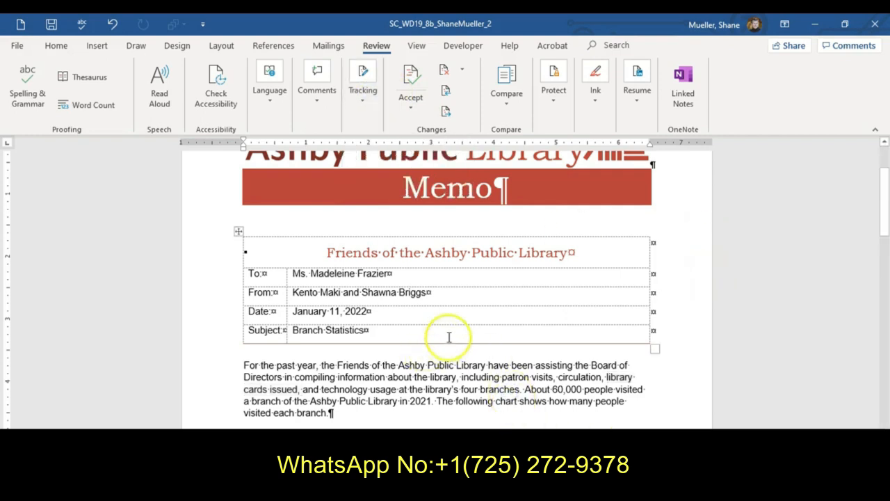
Replace the placeholder title of the pie chart below the first paragraph with "Patron Visits"
{"action": "scroll", "coordinate": [454, 322], "scroll_direction": "up", "scroll_amount": 3}
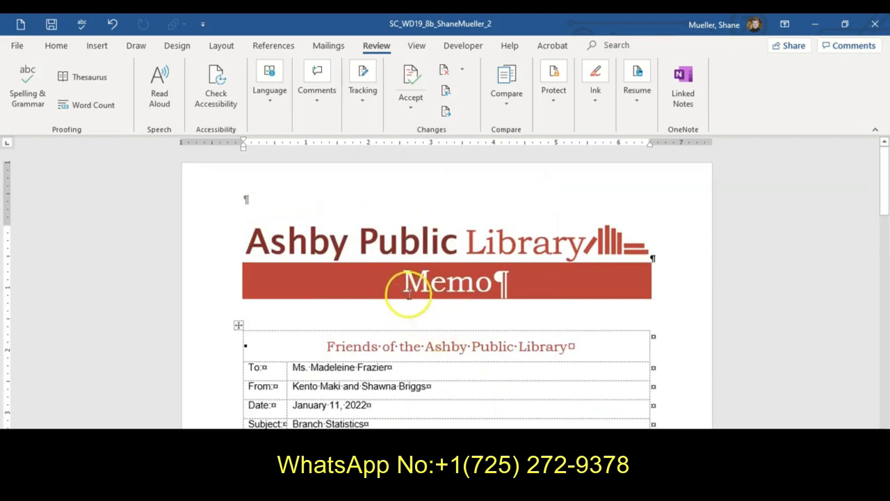
{"action": "scroll", "coordinate": [408, 313], "scroll_direction": "down", "scroll_amount": 2}
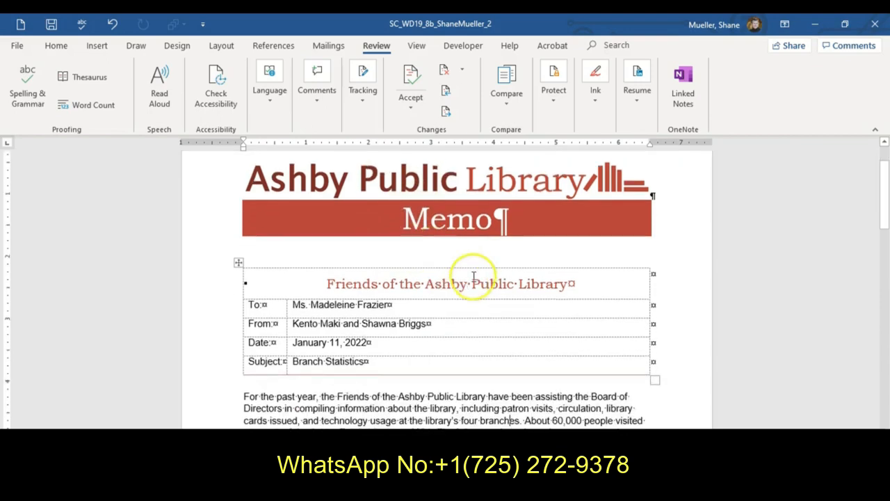
{"action": "scroll", "coordinate": [473, 279], "scroll_direction": "down", "scroll_amount": 10}
{"action": "left_click", "coordinate": [458, 200]}
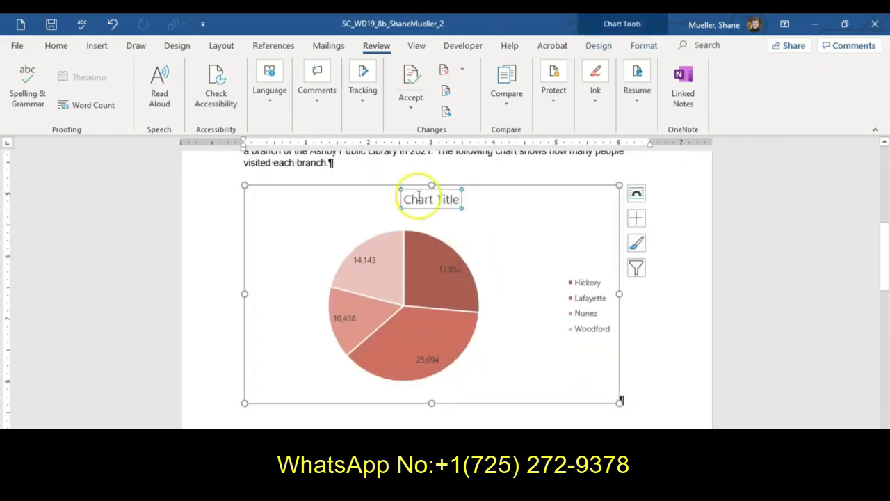
{"action": "left_click_drag", "start_coordinate": [407, 199], "coordinate": [459, 205]}
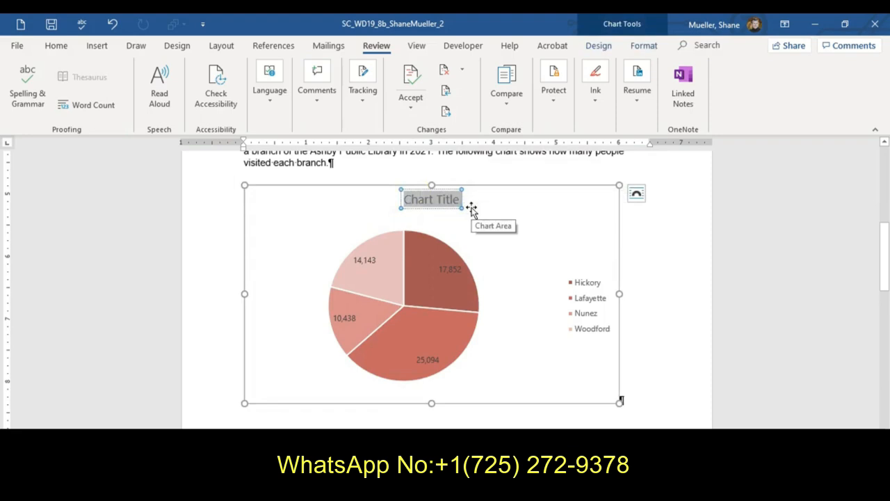
{"action": "type", "text": "Patron Visits"}
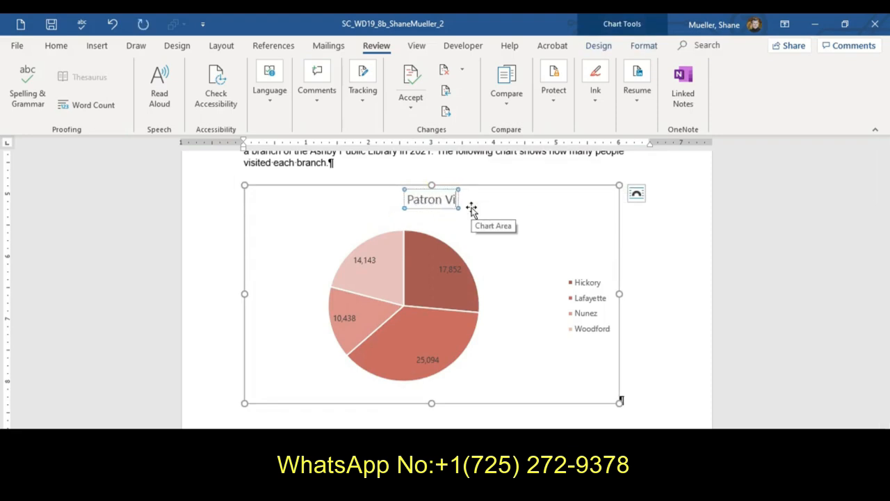
{"action": "scroll", "coordinate": [589, 263], "scroll_direction": "up", "scroll_amount": 2}
{"action": "left_click", "coordinate": [588, 263]}
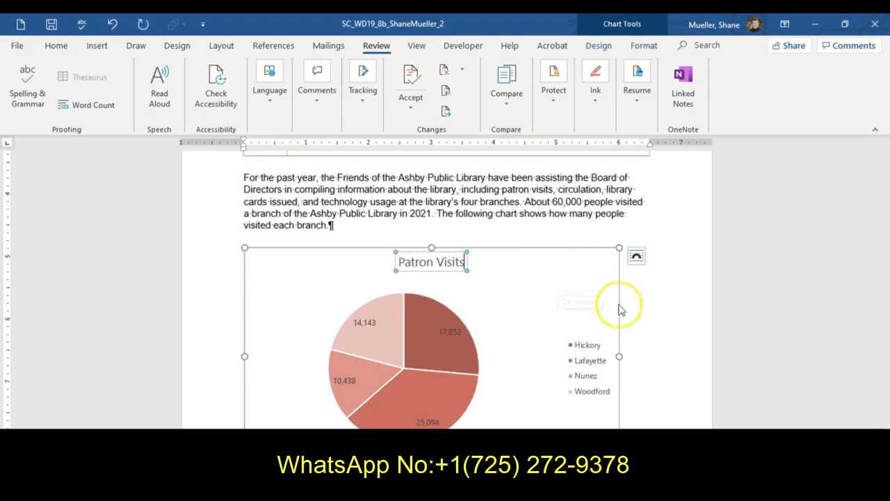
{"action": "left_click", "coordinate": [664, 303]}
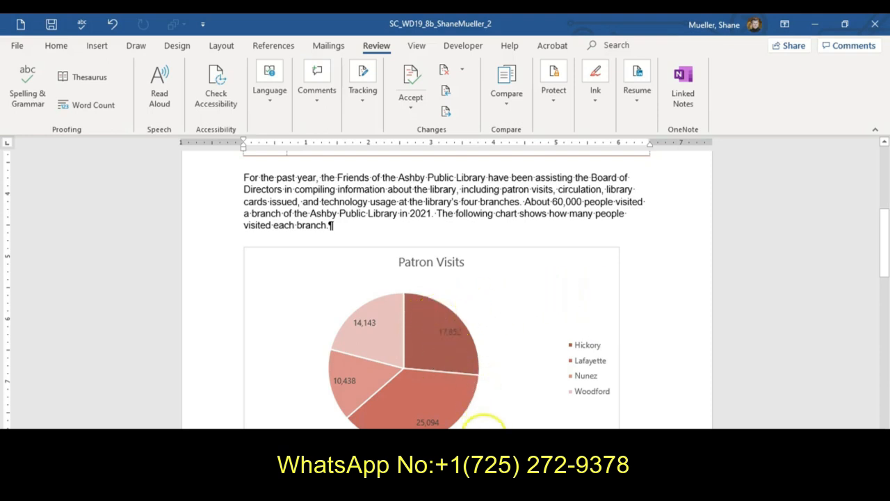
Switch to the Downloads folder, open the Support_WD19_8b_Circulation workbook in Excel and enable editing
{"action": "left_click", "coordinate": [443, 477]}
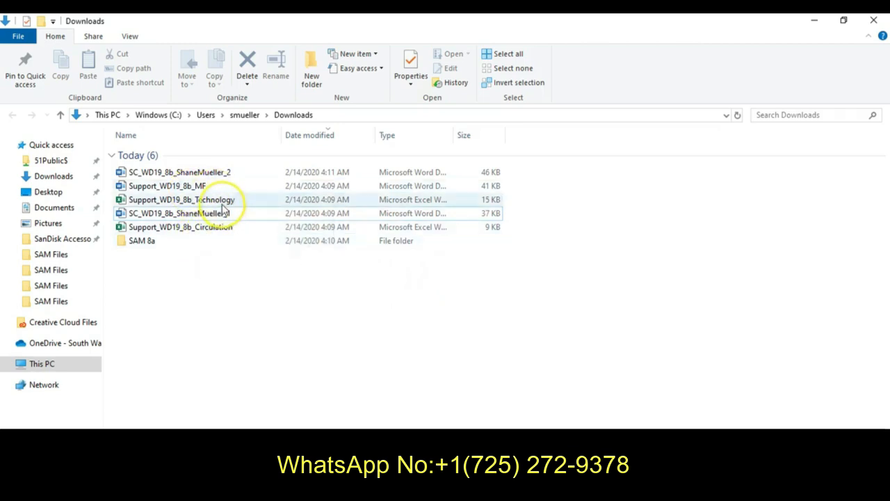
{"action": "left_click", "coordinate": [218, 228]}
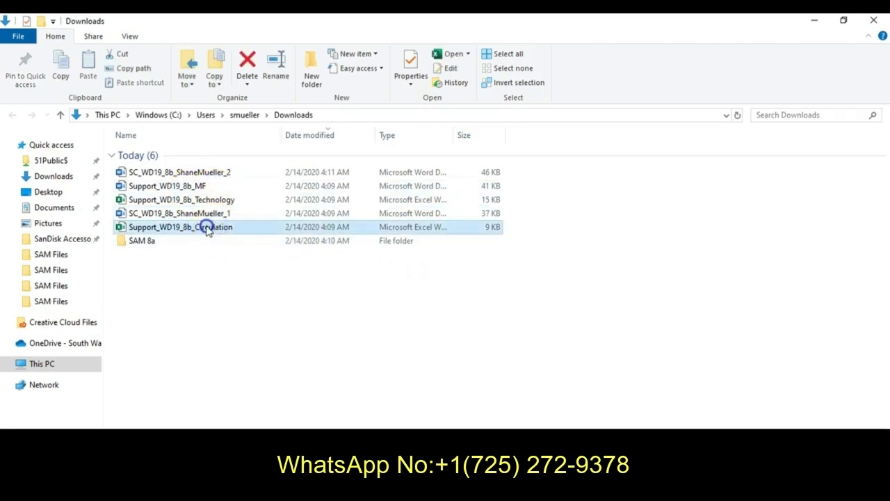
{"action": "double_click", "coordinate": [209, 229]}
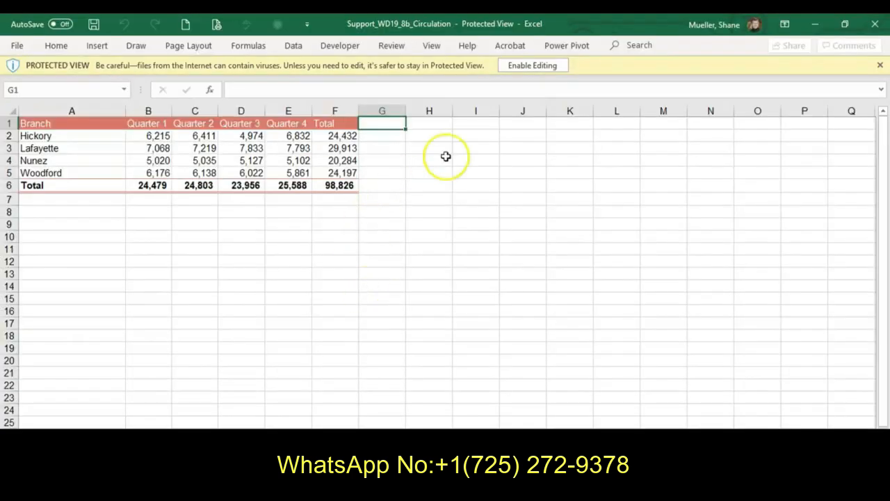
{"action": "left_click", "coordinate": [532, 66]}
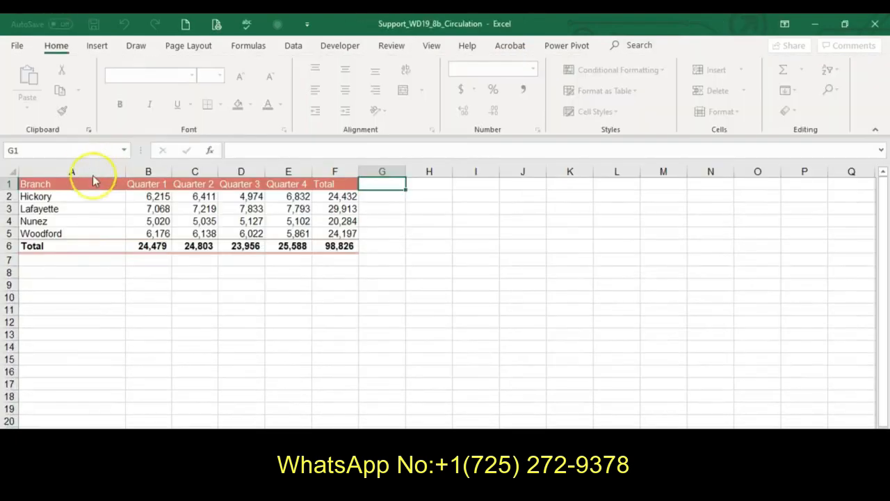
Copy the circulation data in A1:F6, including the header and Total rows
{"action": "left_click", "coordinate": [62, 185]}
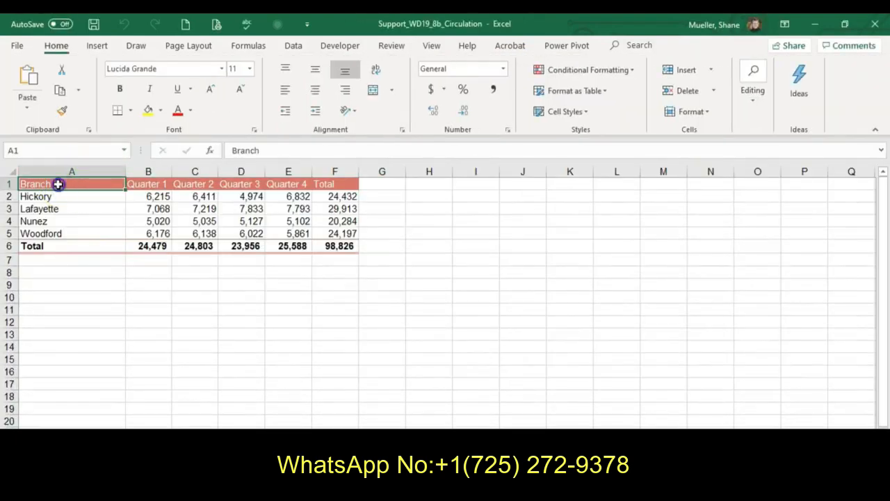
{"action": "left_click_drag", "start_coordinate": [59, 184], "coordinate": [342, 247]}
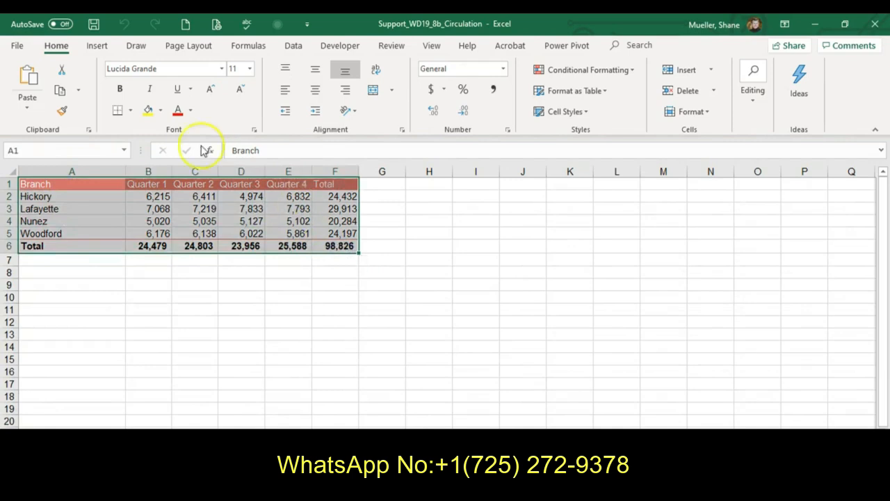
{"action": "left_click", "coordinate": [60, 91]}
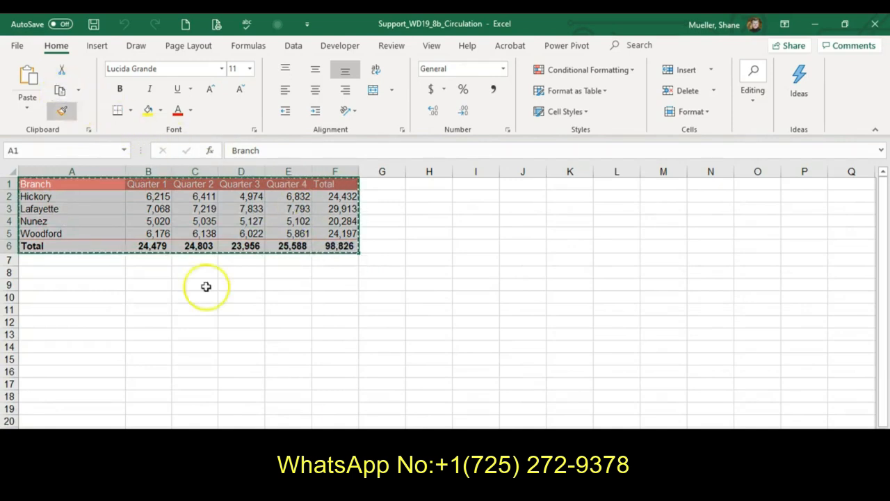
Switch back to the Word memo and paste the data as a Microsoft Excel Worksheet Object in the blank paragraph above "Library Cards"
{"action": "left_click", "coordinate": [591, 480]}
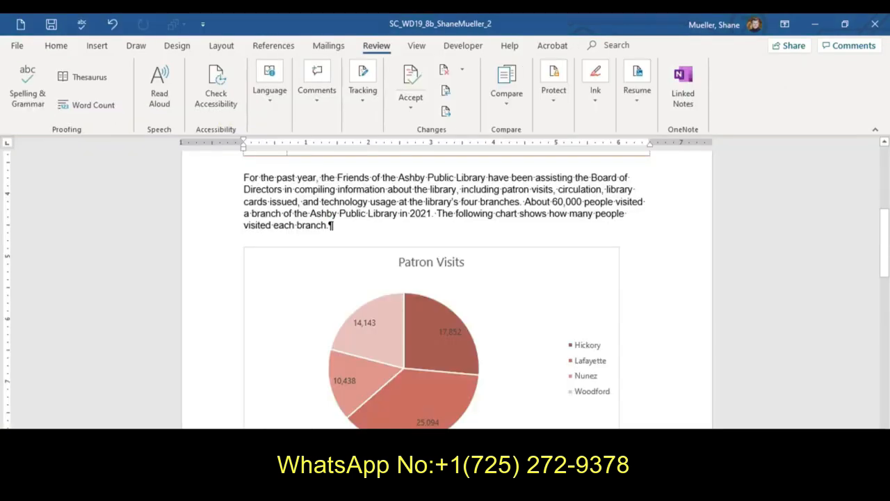
{"action": "scroll", "coordinate": [463, 335], "scroll_direction": "down", "scroll_amount": 10}
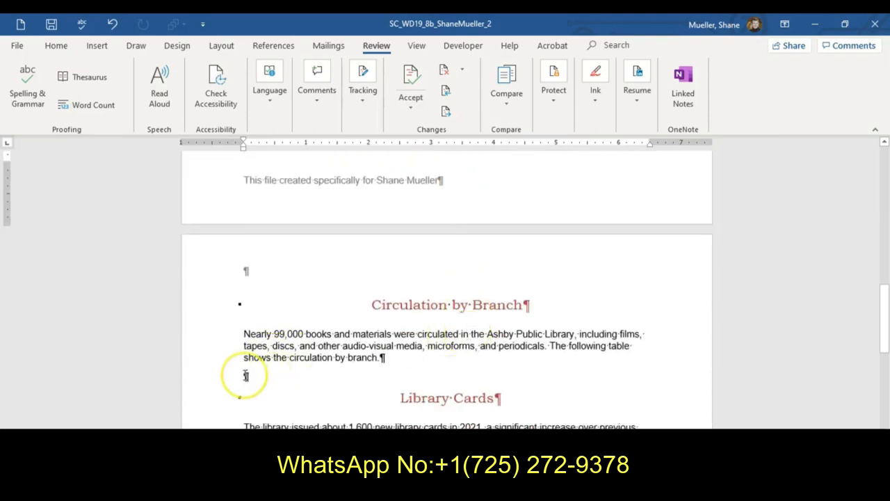
{"action": "left_click", "coordinate": [245, 376]}
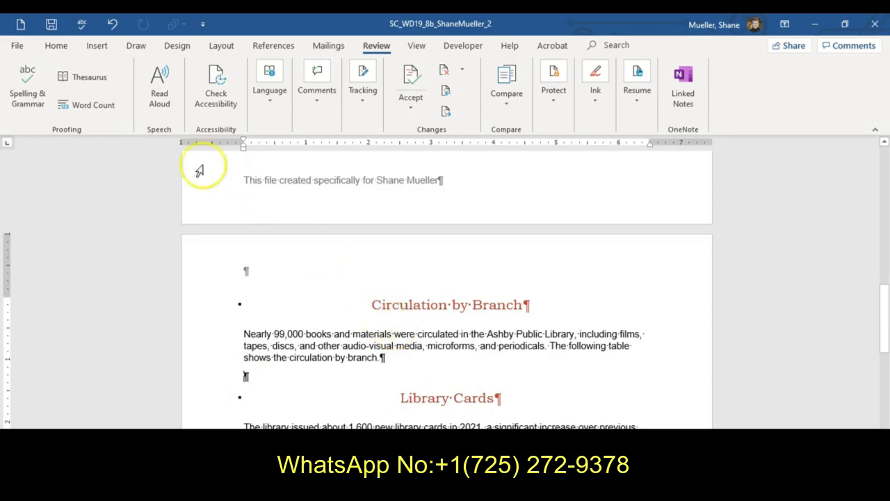
{"action": "left_click", "coordinate": [59, 46]}
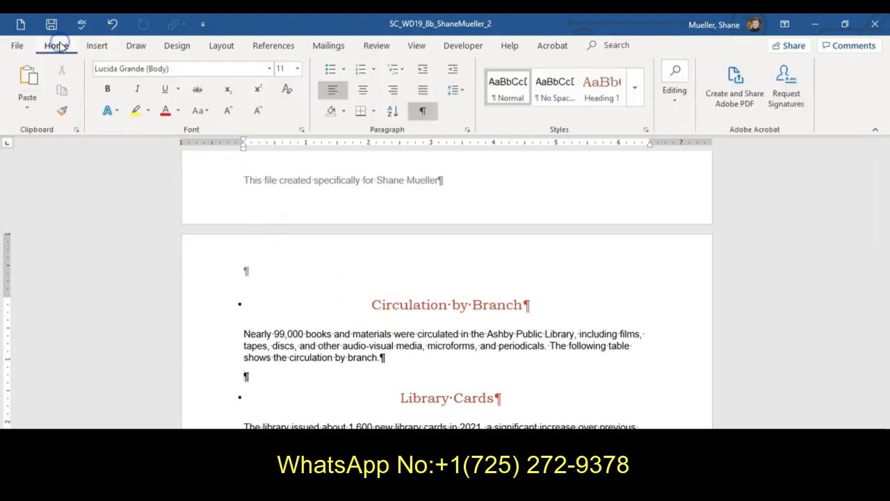
{"action": "left_click", "coordinate": [28, 110]}
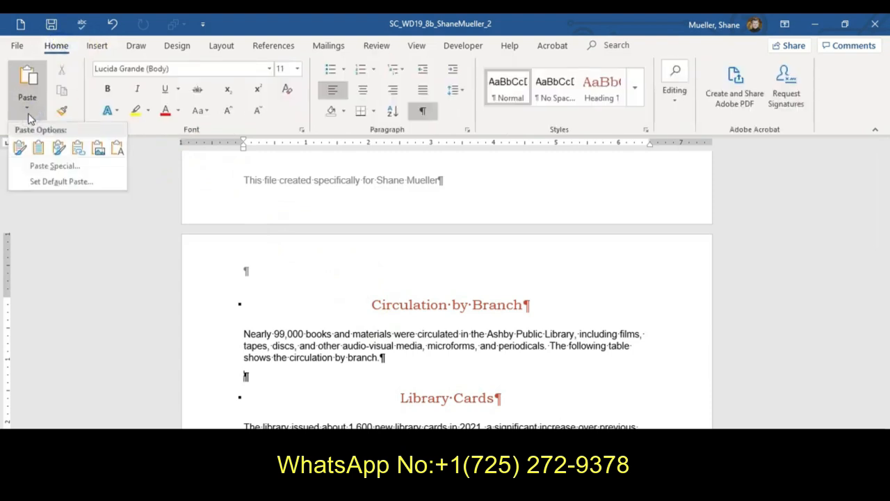
{"action": "left_click", "coordinate": [61, 170]}
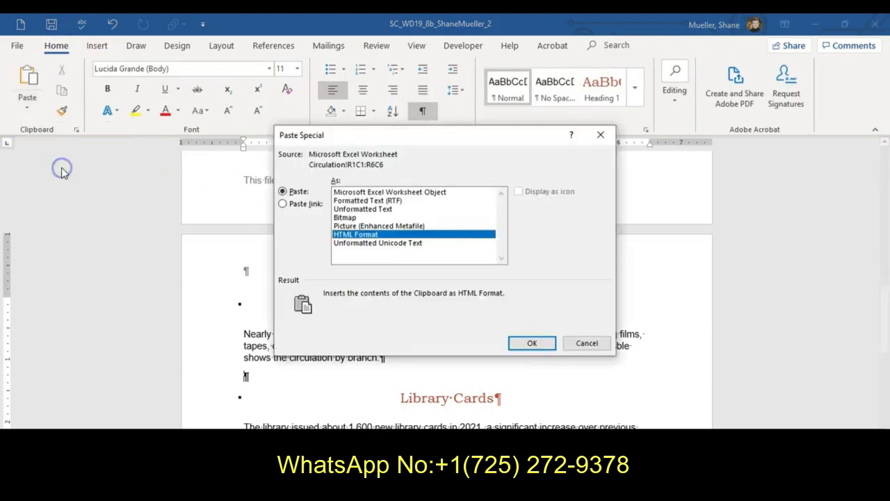
{"action": "left_click", "coordinate": [423, 193]}
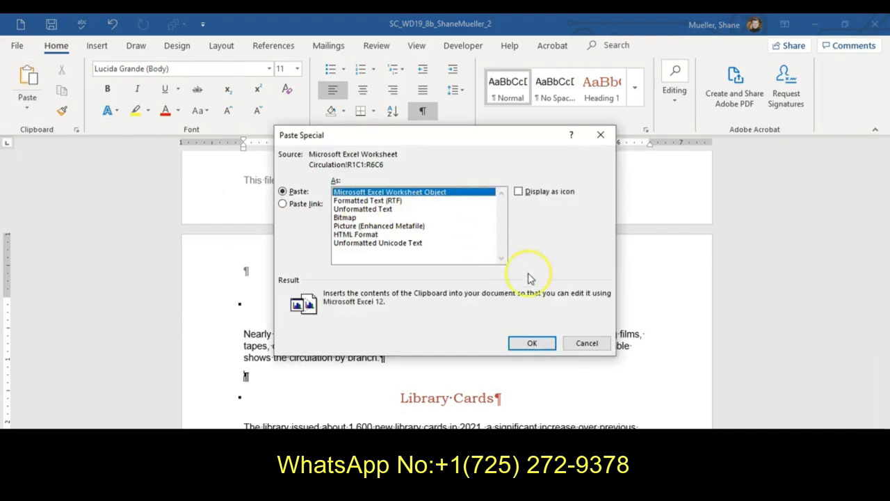
{"action": "left_click", "coordinate": [532, 343]}
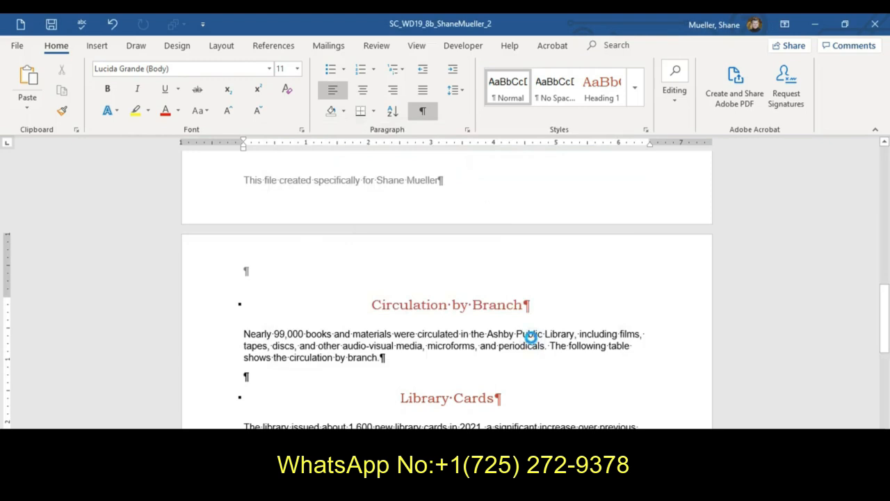
{"action": "scroll", "coordinate": [438, 361], "scroll_direction": "down", "scroll_amount": 2}
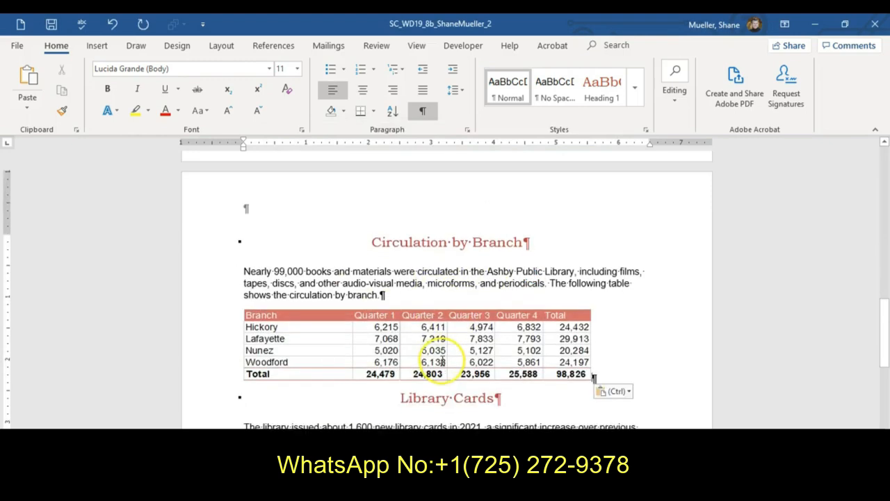
Switch to Excel and close the Support_WD19_8b_Circulation workbook
{"action": "scroll", "coordinate": [443, 360], "scroll_direction": "down", "scroll_amount": 3}
{"action": "left_click", "coordinate": [619, 486]}
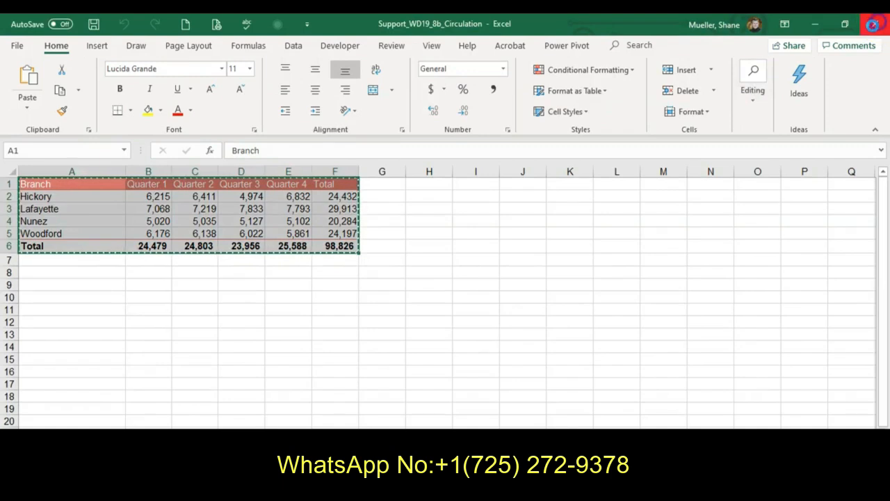
{"action": "left_click", "coordinate": [878, 24]}
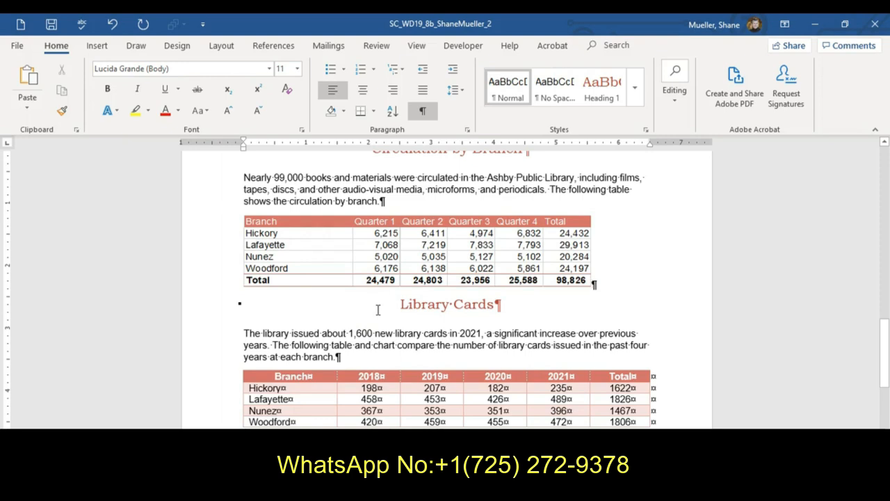
Replace the placeholder text "Insert a chart comparing the data in the table" under the Library Cards table with a clustered column chart
{"action": "scroll", "coordinate": [383, 295], "scroll_direction": "down", "scroll_amount": 5}
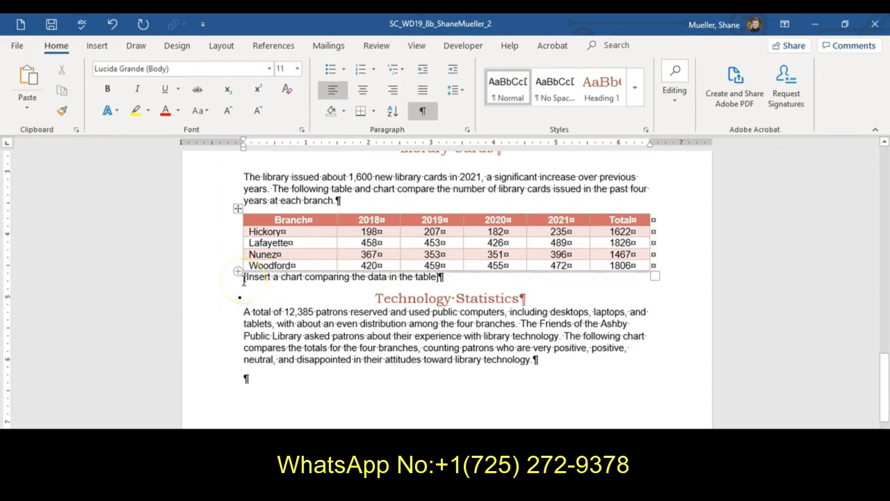
{"action": "left_click", "coordinate": [243, 279]}
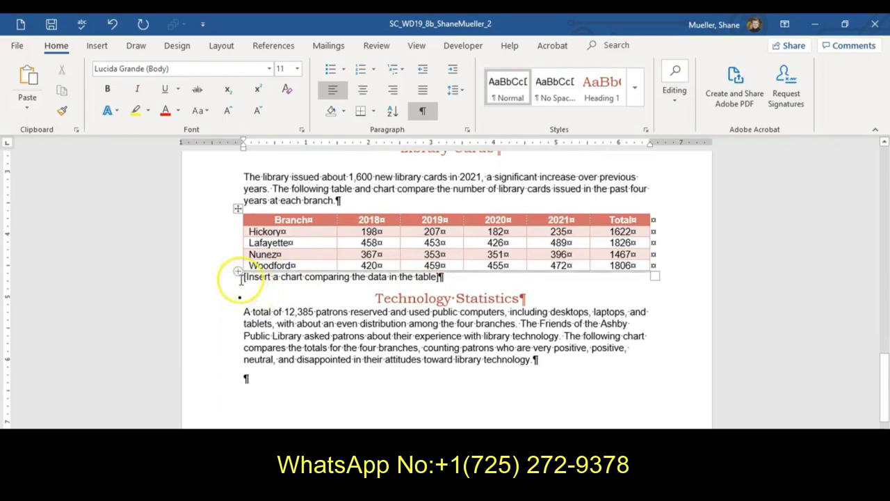
{"action": "left_click_drag", "start_coordinate": [241, 279], "coordinate": [438, 277]}
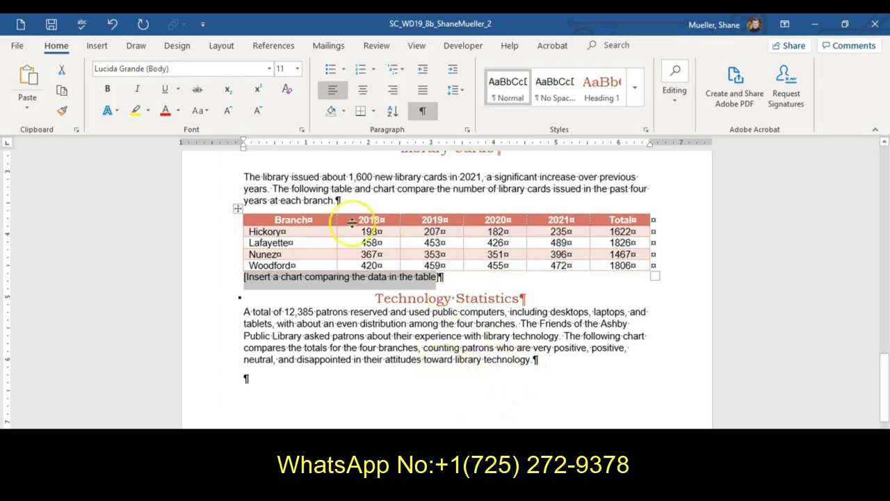
{"action": "left_click", "coordinate": [99, 46]}
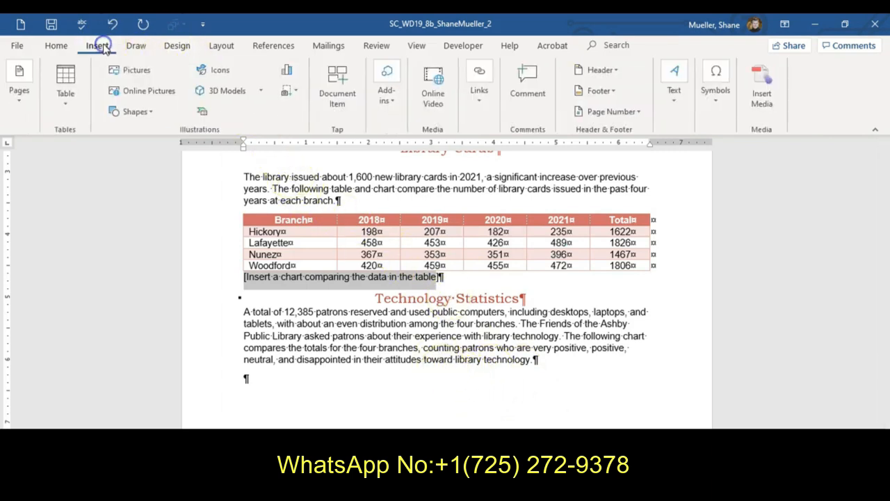
{"action": "left_click", "coordinate": [287, 72]}
{"action": "mouse_move", "coordinate": [370, 192]}
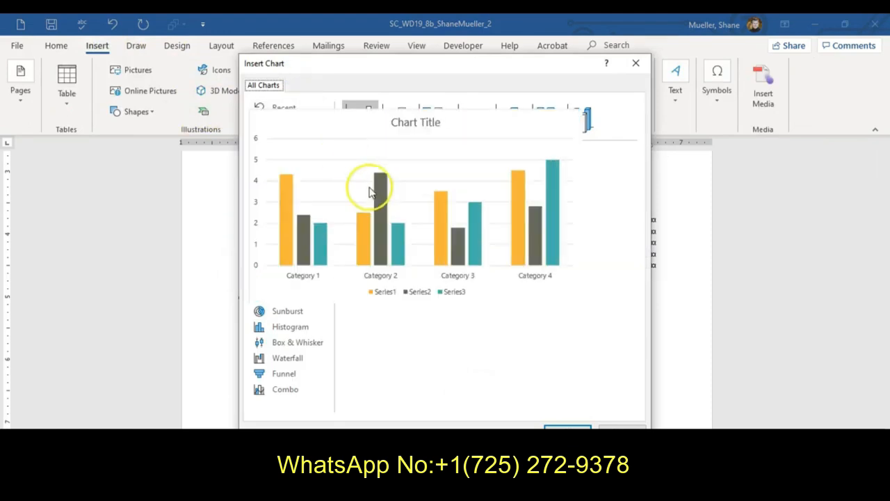
{"action": "left_click", "coordinate": [572, 427]}
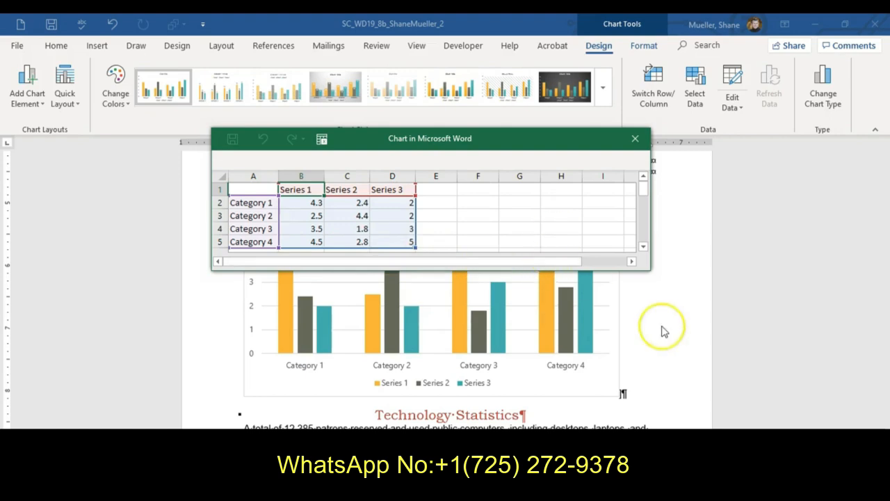
Move the chart's data sheet clear of the Library Cards table and copy the whole table, from Branch through Total
{"action": "left_click_drag", "start_coordinate": [518, 148], "coordinate": [554, 314]}
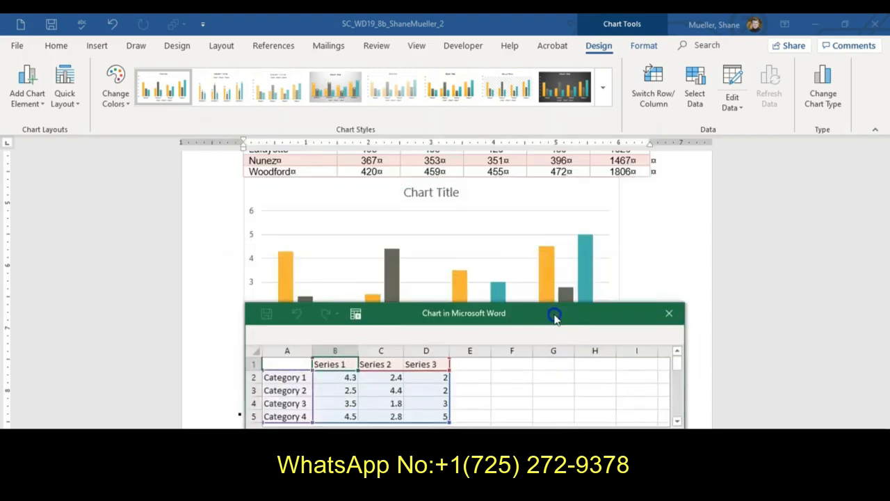
{"action": "scroll", "coordinate": [408, 221], "scroll_direction": "up", "scroll_amount": 3}
{"action": "left_click", "coordinate": [236, 224]}
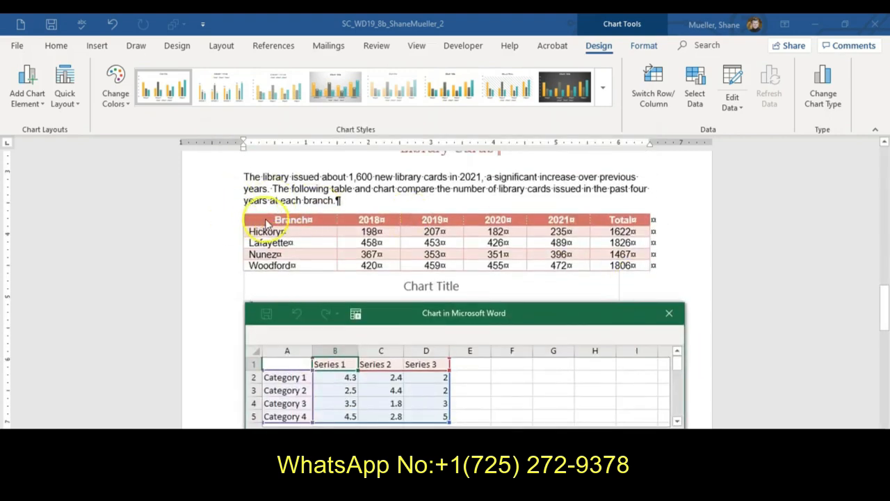
{"action": "left_click_drag", "start_coordinate": [263, 218], "coordinate": [632, 263]}
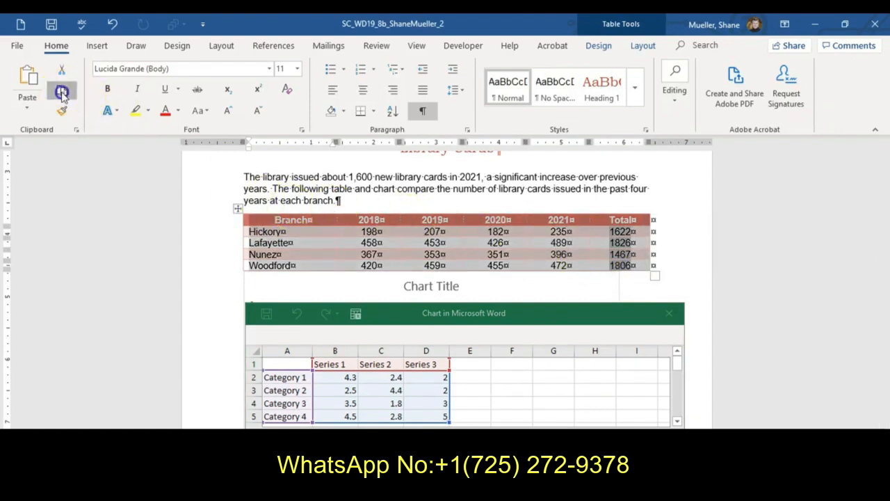
{"action": "right_click", "coordinate": [290, 224]}
{"action": "left_click", "coordinate": [326, 247]}
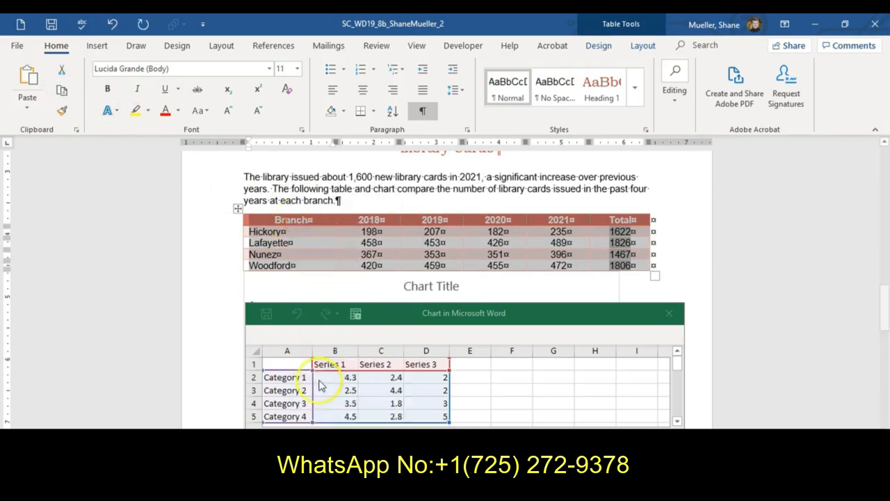
Paste the copied Library Cards table over the sample data in the chart's data sheet, keeping its source formatting
{"action": "left_click", "coordinate": [256, 354]}
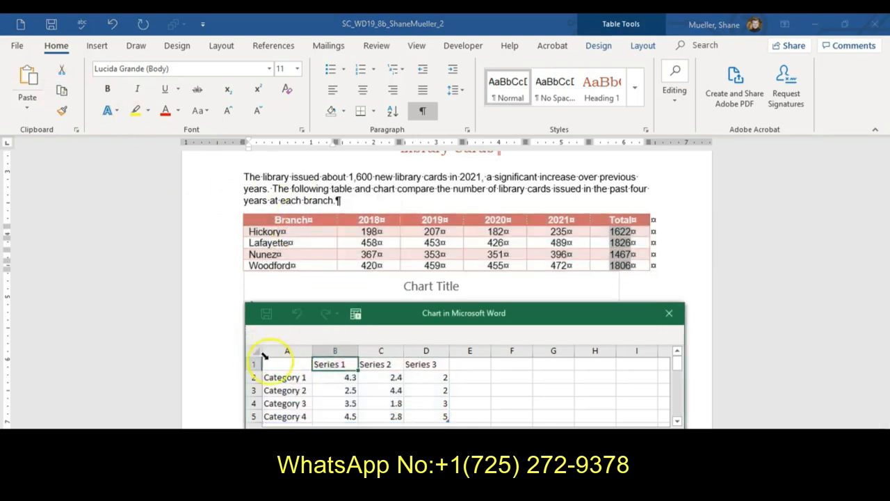
{"action": "left_click", "coordinate": [257, 354]}
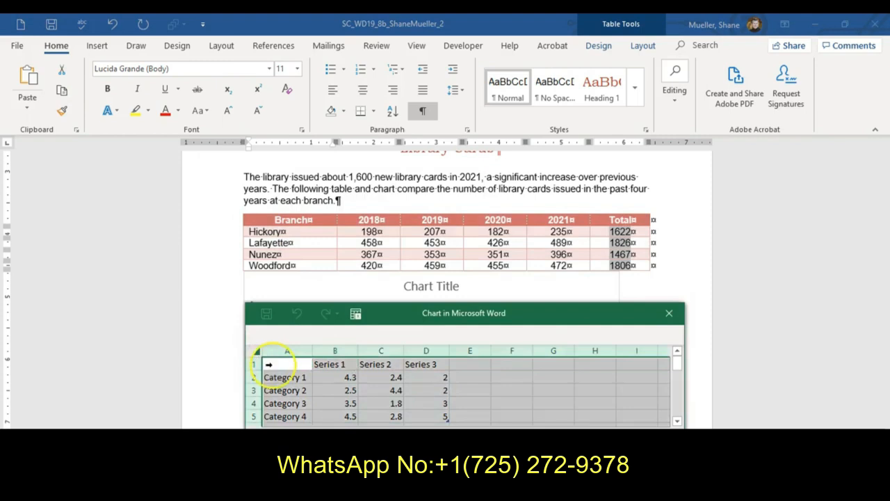
{"action": "right_click", "coordinate": [269, 364]}
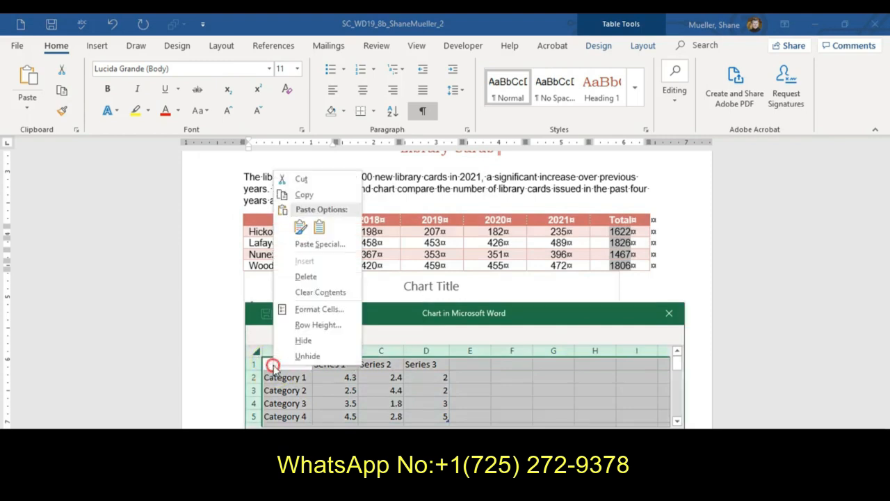
{"action": "left_click", "coordinate": [302, 227]}
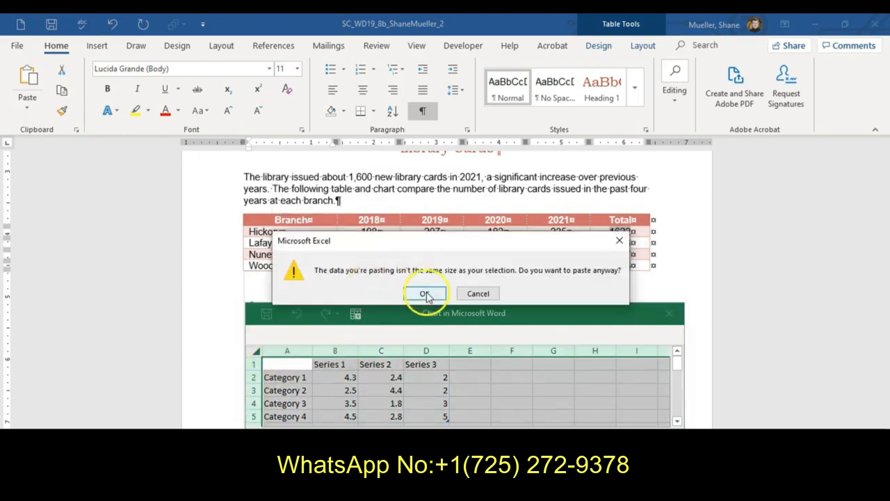
{"action": "left_click", "coordinate": [427, 295]}
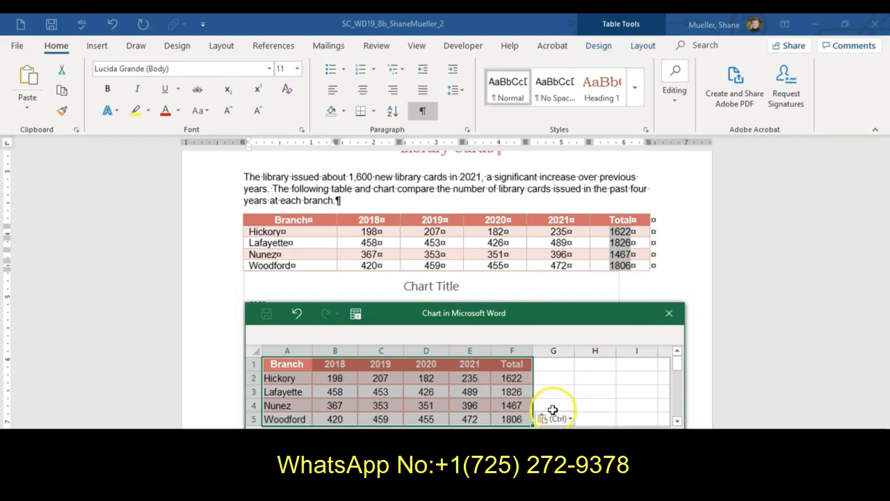
Enlarge the chart's data sheet, shrink the chart data range to exclude the Total column, and close the data sheet
{"action": "scroll", "coordinate": [564, 404], "scroll_direction": "down", "scroll_amount": 2}
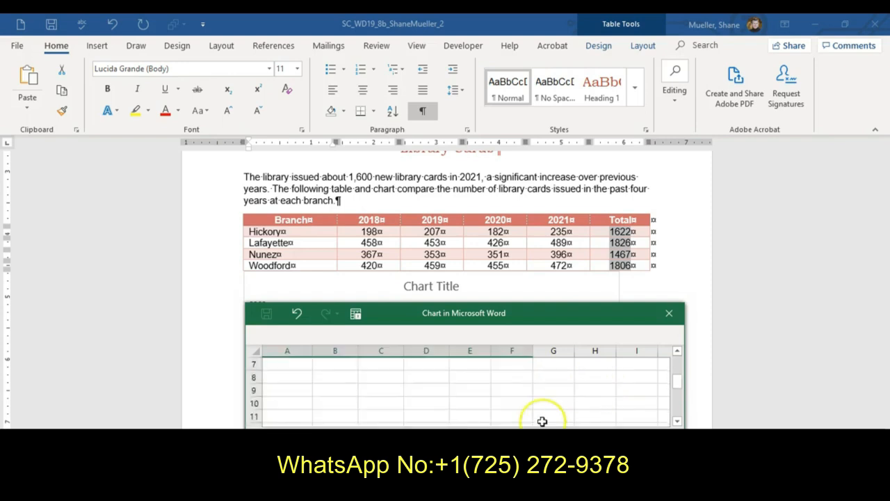
{"action": "scroll", "coordinate": [549, 415], "scroll_direction": "up", "scroll_amount": 1}
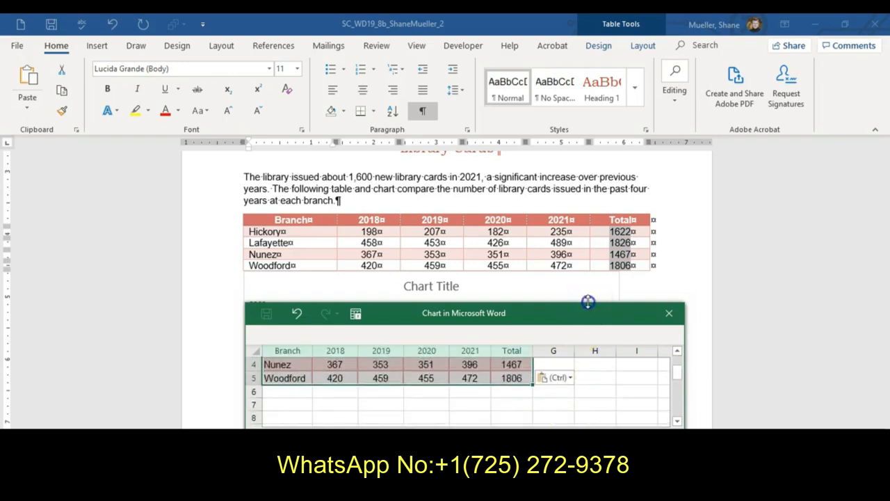
{"action": "left_click_drag", "start_coordinate": [588, 301], "coordinate": [599, 192]}
{"action": "scroll", "coordinate": [560, 268], "scroll_direction": "up", "scroll_amount": 1}
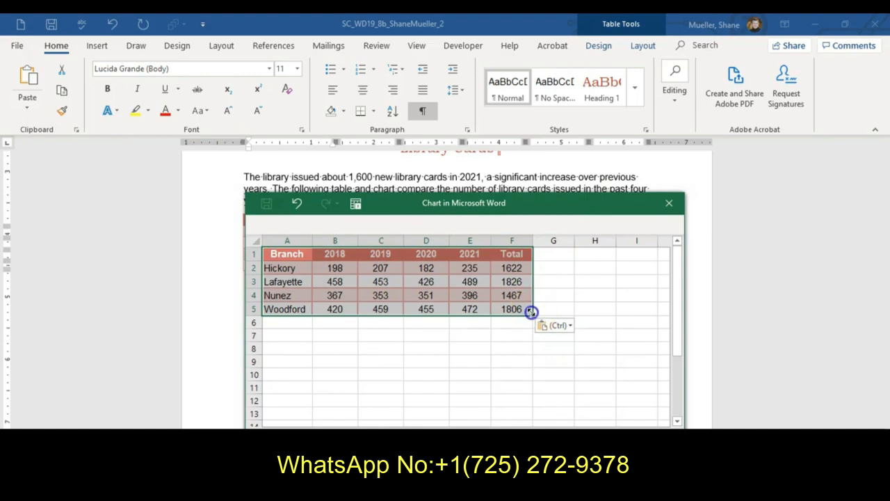
{"action": "left_click_drag", "start_coordinate": [520, 313], "coordinate": [497, 307]}
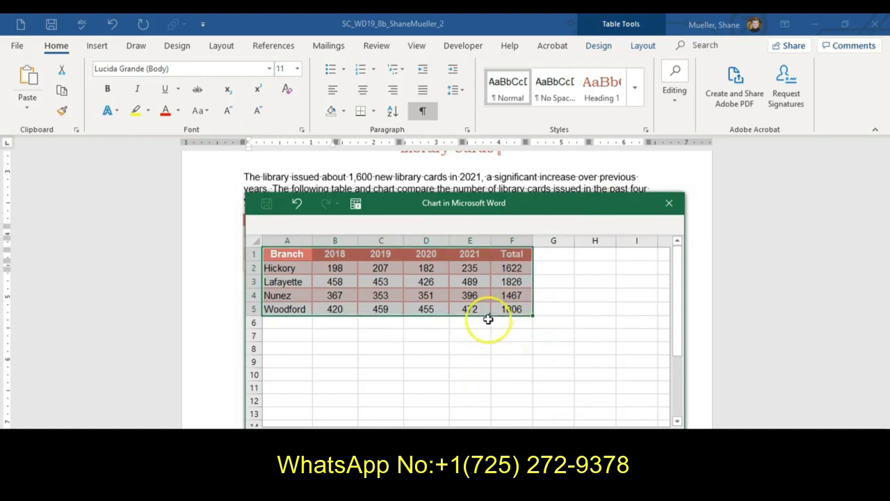
{"action": "left_click", "coordinate": [489, 334]}
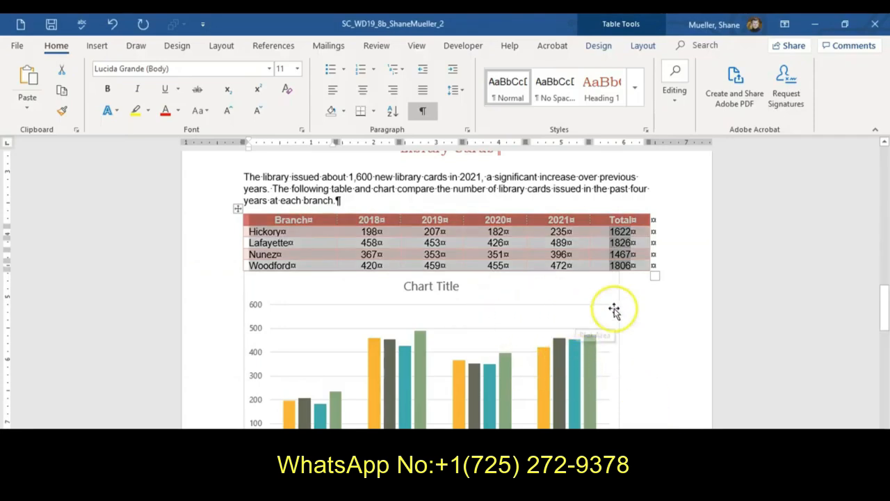
Delete the title placeholder from the library cards column chart
{"action": "scroll", "coordinate": [487, 320], "scroll_direction": "down", "scroll_amount": 2}
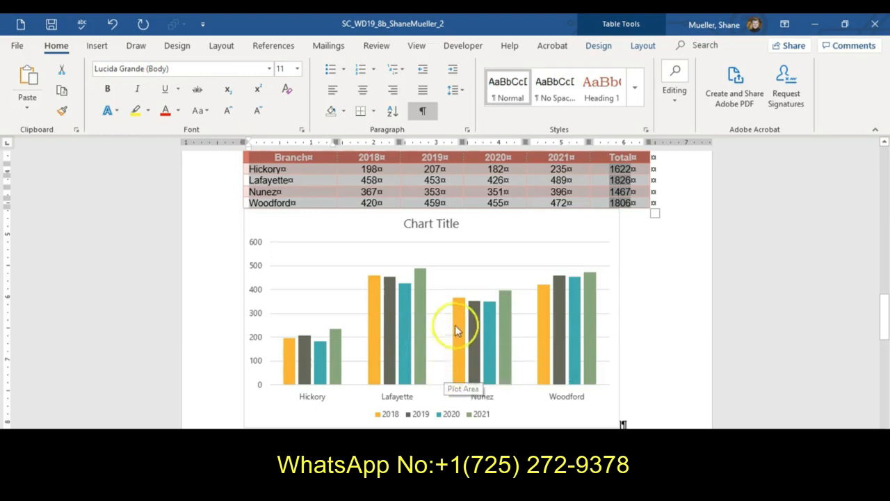
{"action": "left_click", "coordinate": [455, 224]}
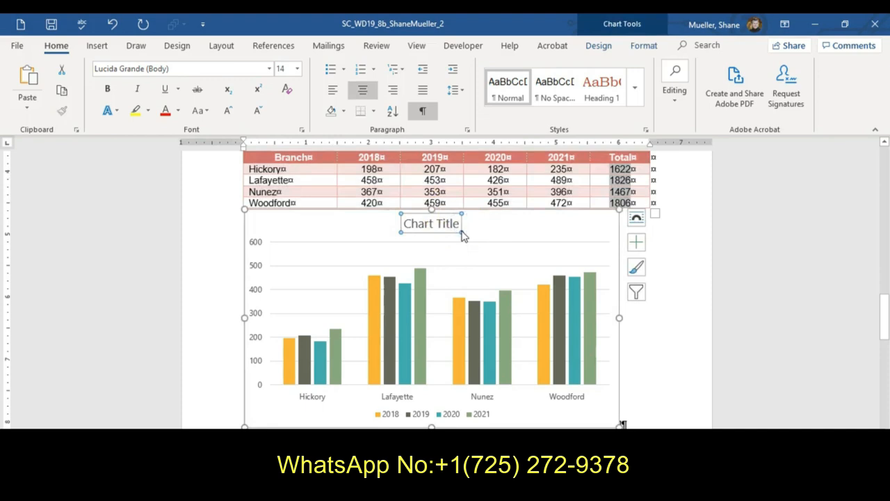
{"action": "key", "text": "Delete"}
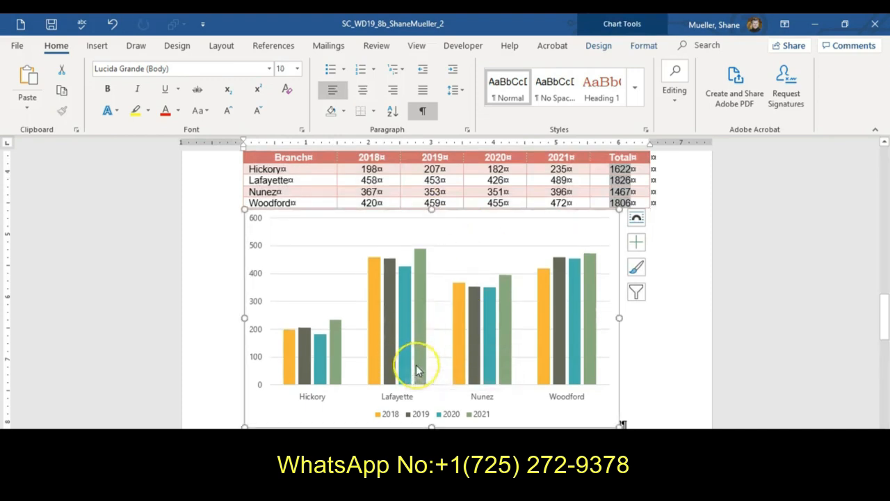
Apply the last chart style, with wide shaded columns, to the library cards chart and recolour it with the red monochromatic palette
{"action": "mouse_move", "coordinate": [417, 370]}
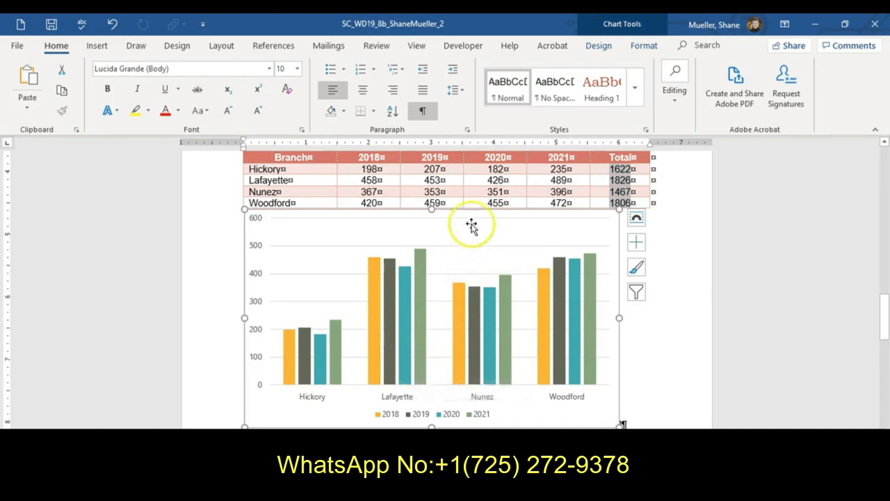
{"action": "left_click", "coordinate": [602, 47]}
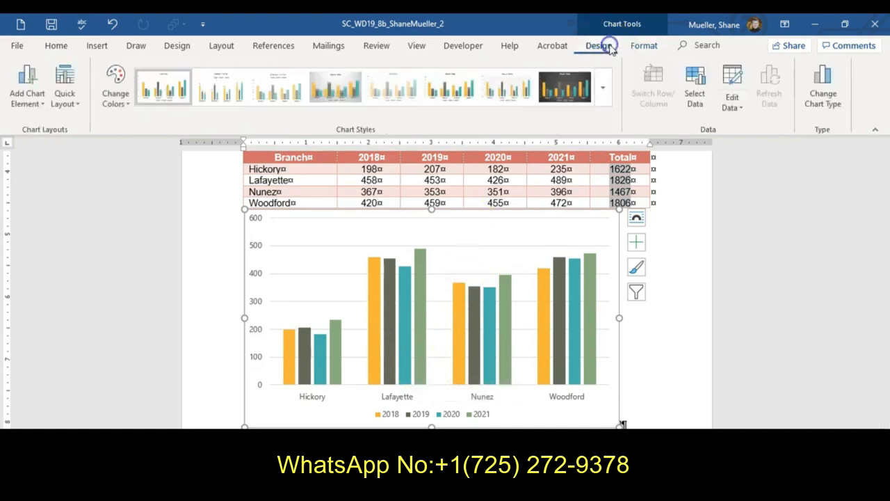
{"action": "left_click", "coordinate": [603, 90]}
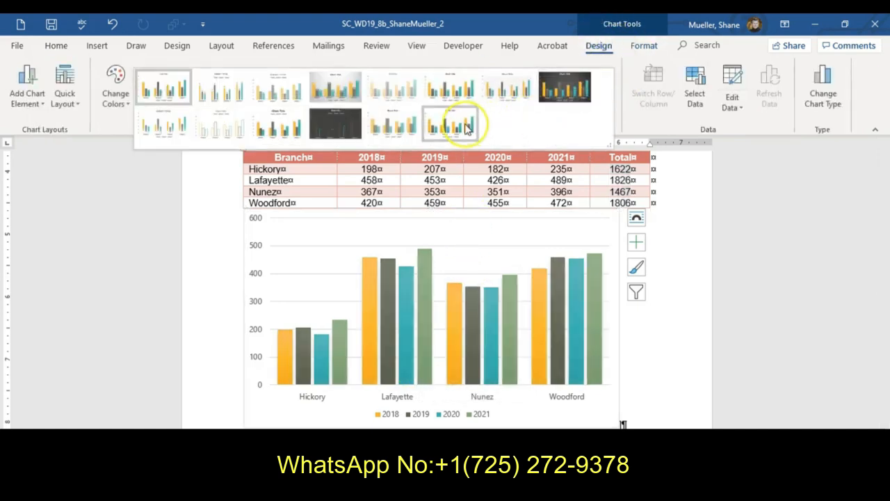
{"action": "left_click", "coordinate": [466, 127]}
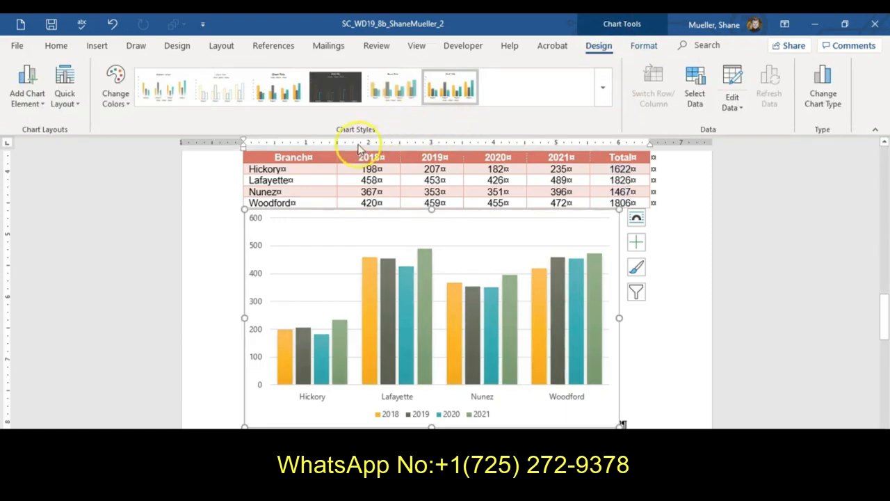
{"action": "left_click", "coordinate": [126, 107]}
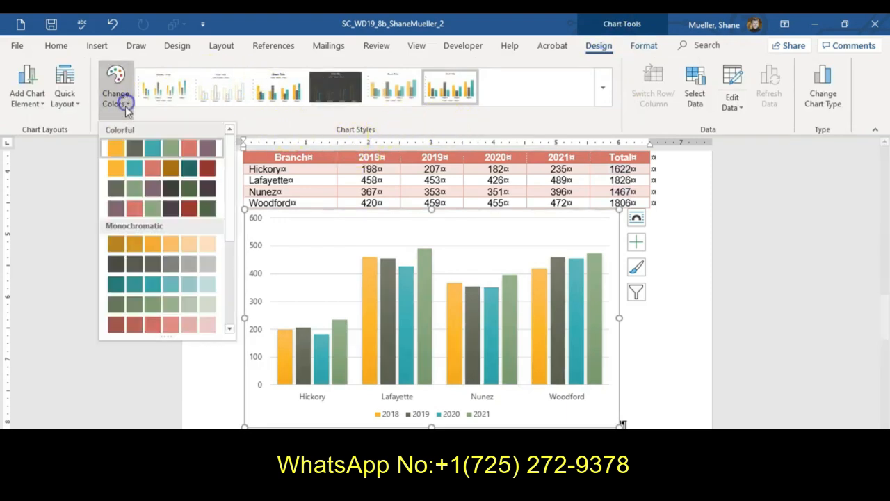
{"action": "left_click", "coordinate": [167, 325]}
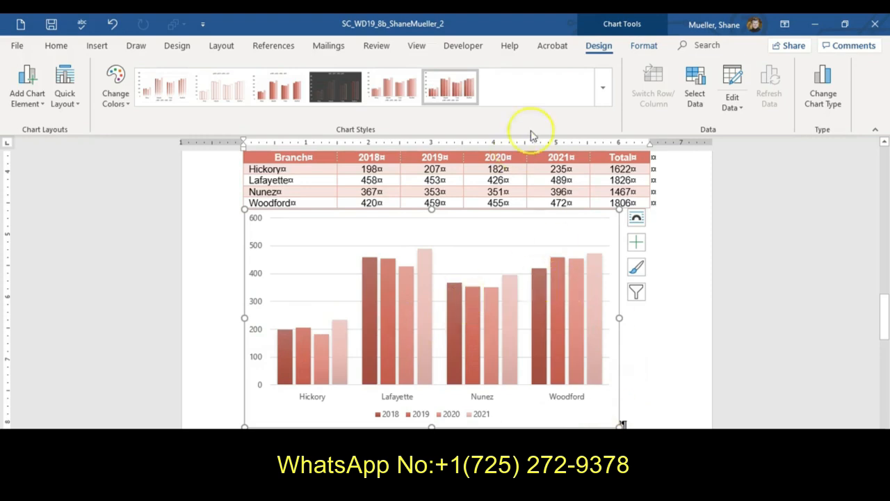
Give the library cards chart area an outline in the base red theme colour
{"action": "left_click", "coordinate": [644, 45]}
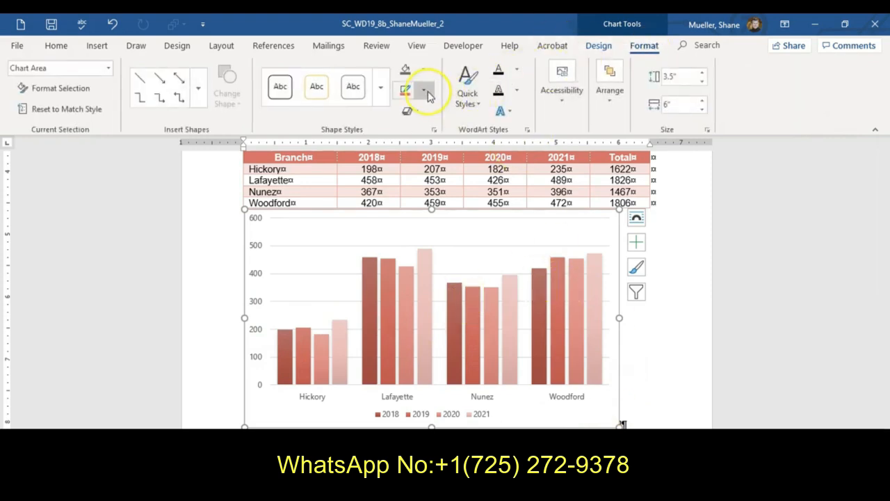
{"action": "left_click", "coordinate": [426, 92]}
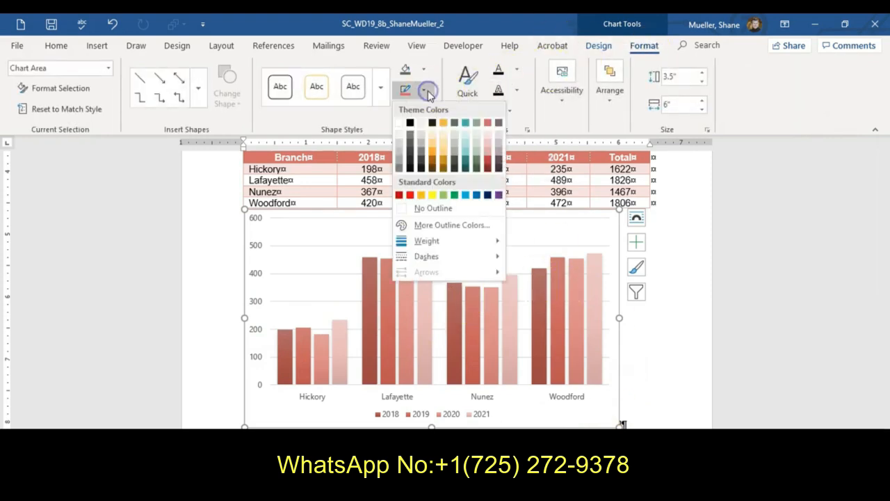
{"action": "left_click", "coordinate": [488, 123]}
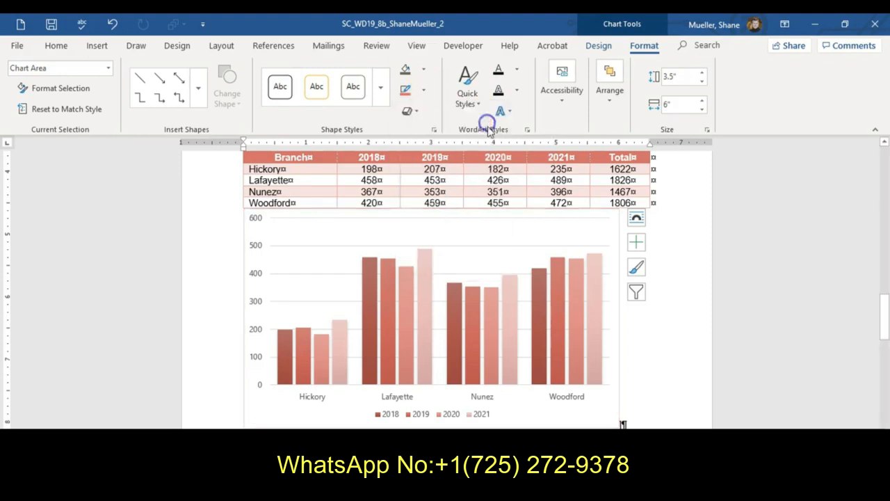
Open the Support_WD19_8b_Technology workbook from the Downloads folder in Excel and enable editing
{"action": "scroll", "coordinate": [591, 319], "scroll_direction": "down", "scroll_amount": 4}
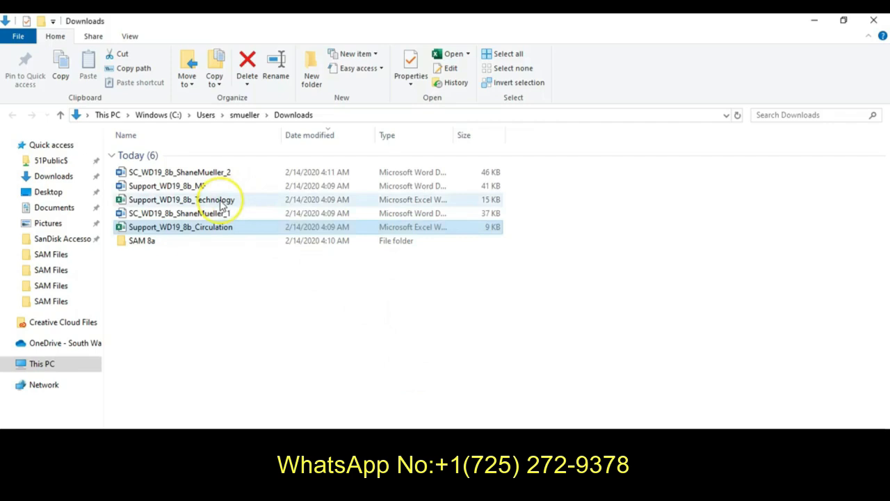
{"action": "double_click", "coordinate": [221, 201]}
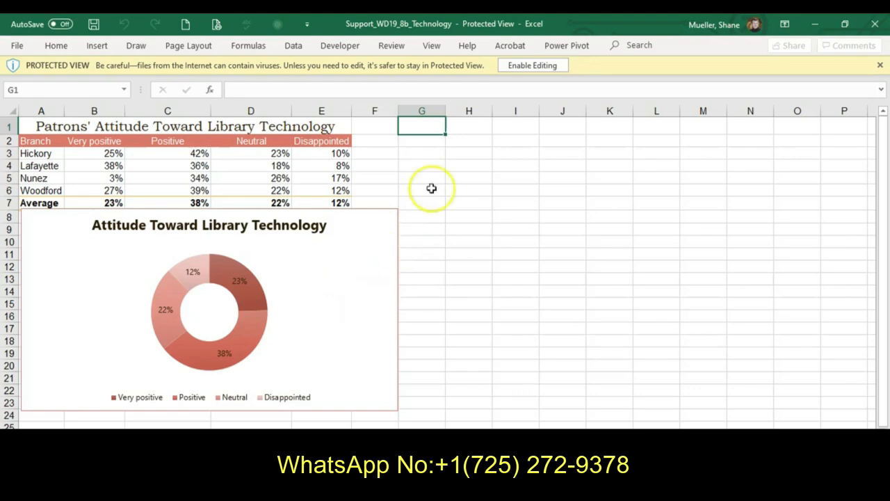
{"action": "left_click", "coordinate": [547, 66]}
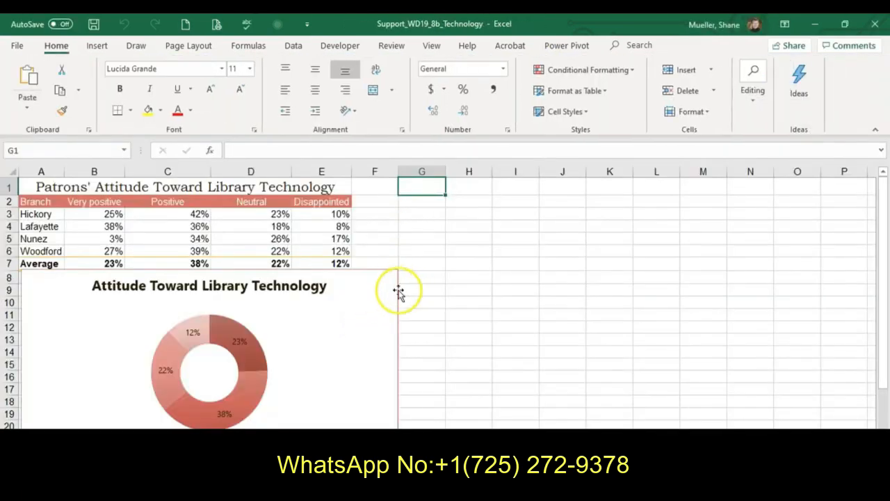
Copy the "Attitude Toward Library Technology" doughnut chart and switch back to the Word memo
{"action": "left_click", "coordinate": [398, 293]}
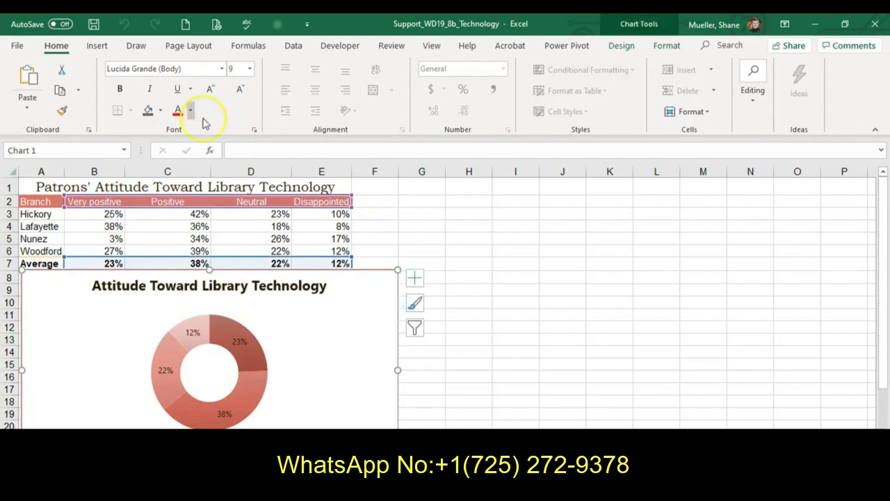
{"action": "left_click", "coordinate": [60, 93]}
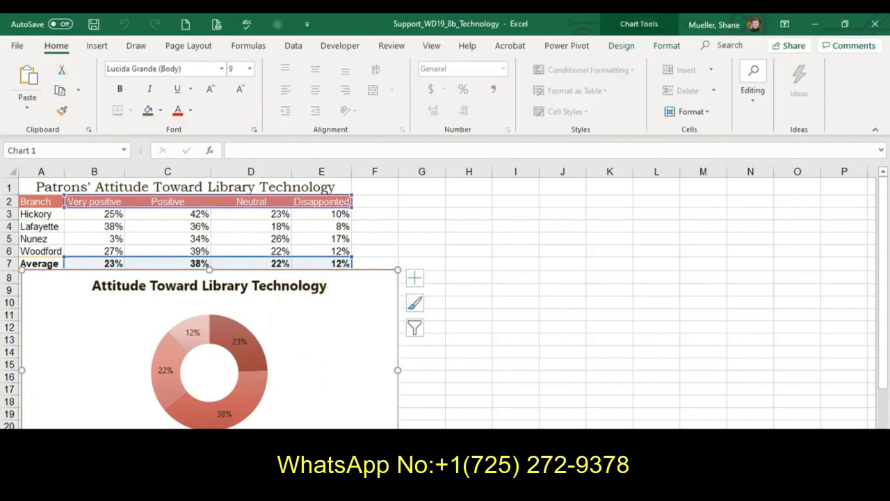
{"action": "left_click", "coordinate": [632, 471]}
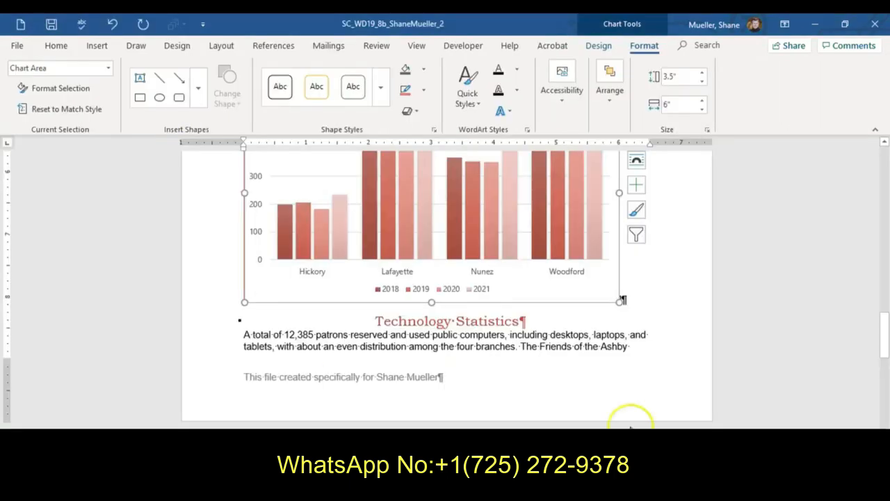